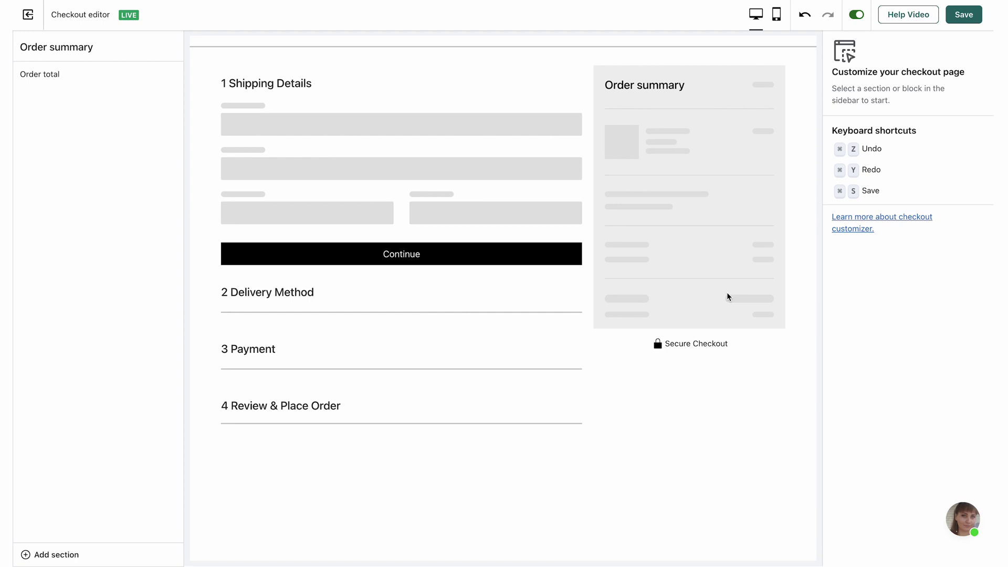
# Step: Open the Add section menu listing sections available for the order summary
pyautogui.click(904, 22)
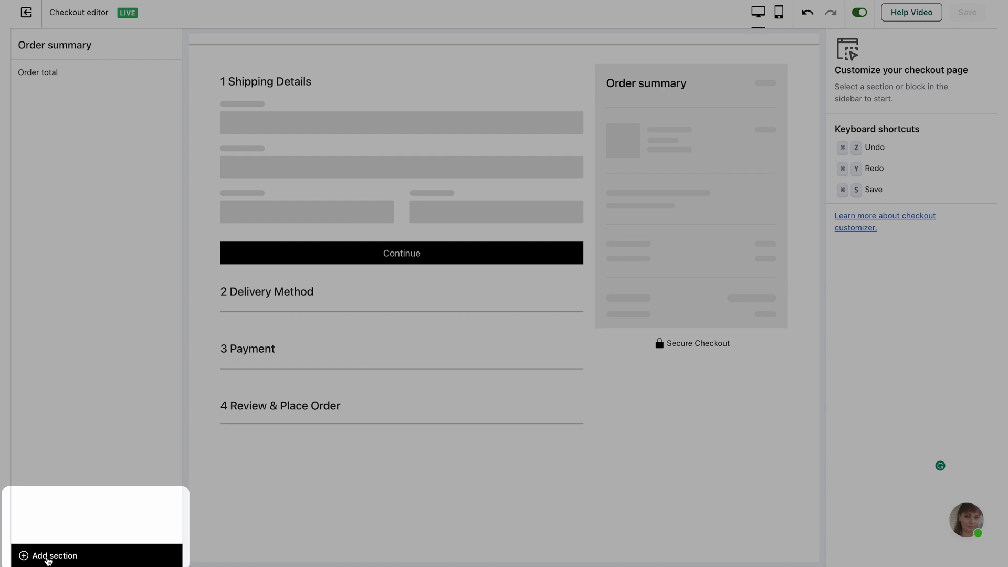
pyautogui.click(48, 558)
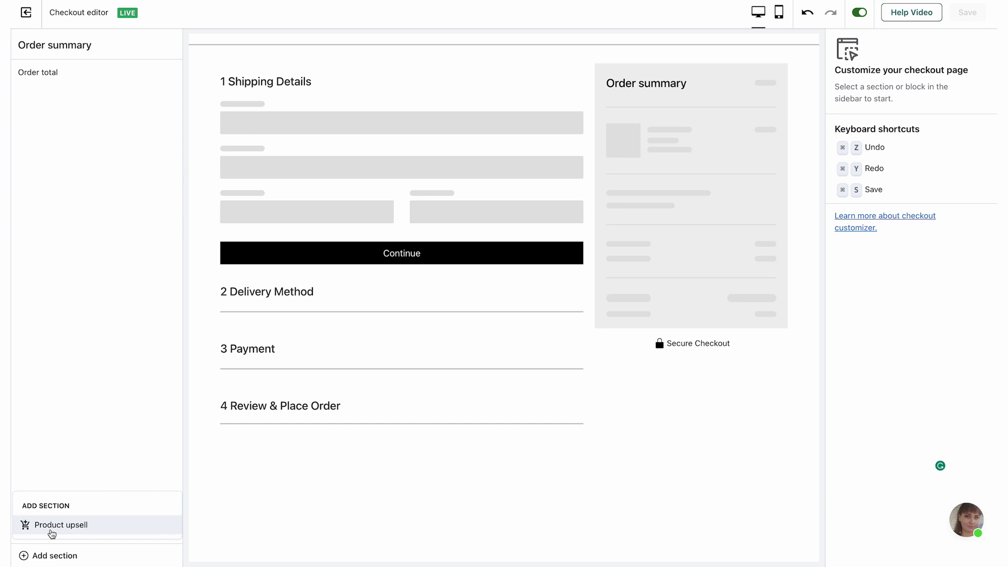
# Step: Add a Product upsell section and rename it 'My first upsell'
pyautogui.click(52, 525)
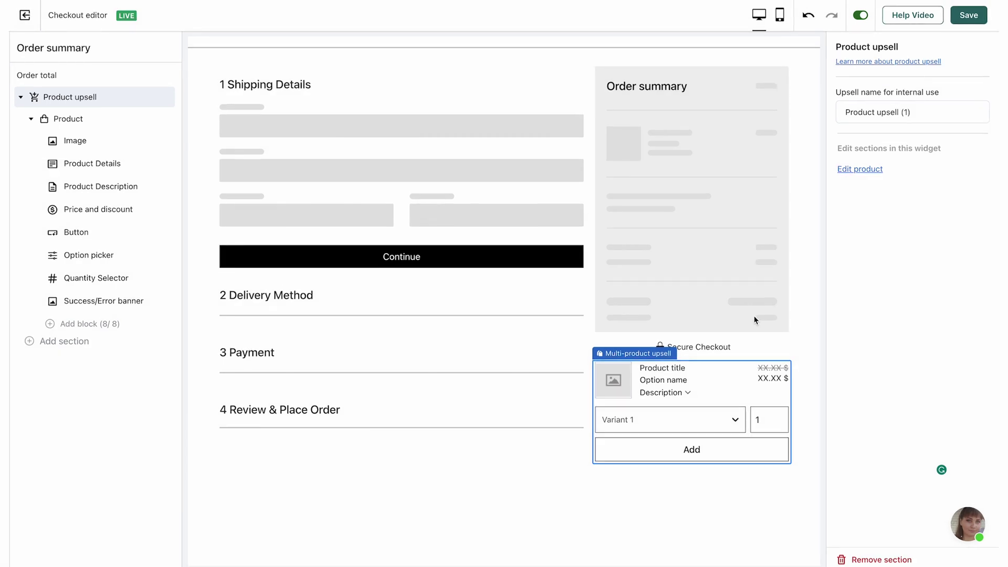
pyautogui.tripleClick(919, 111)
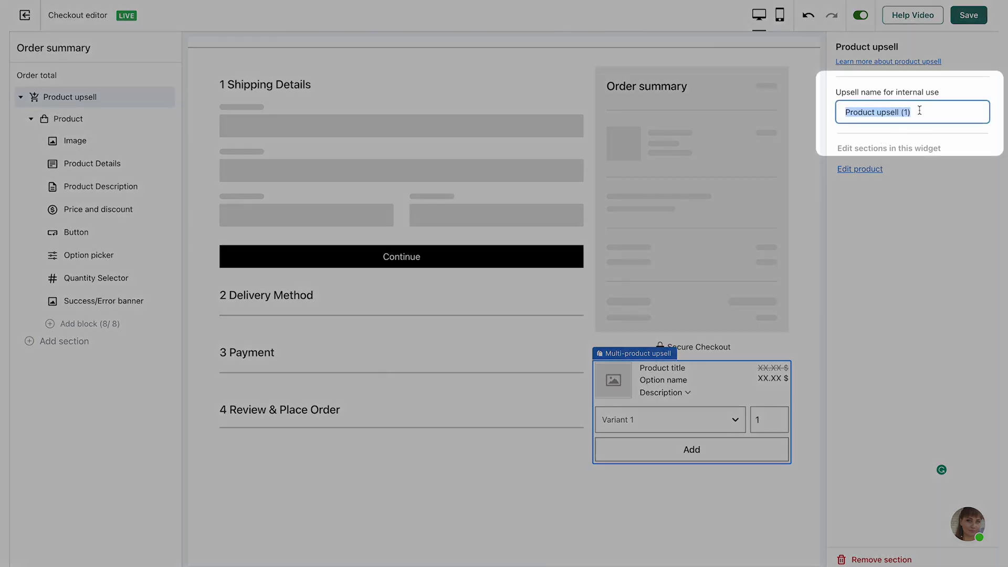
pyautogui.write('My first upsell')
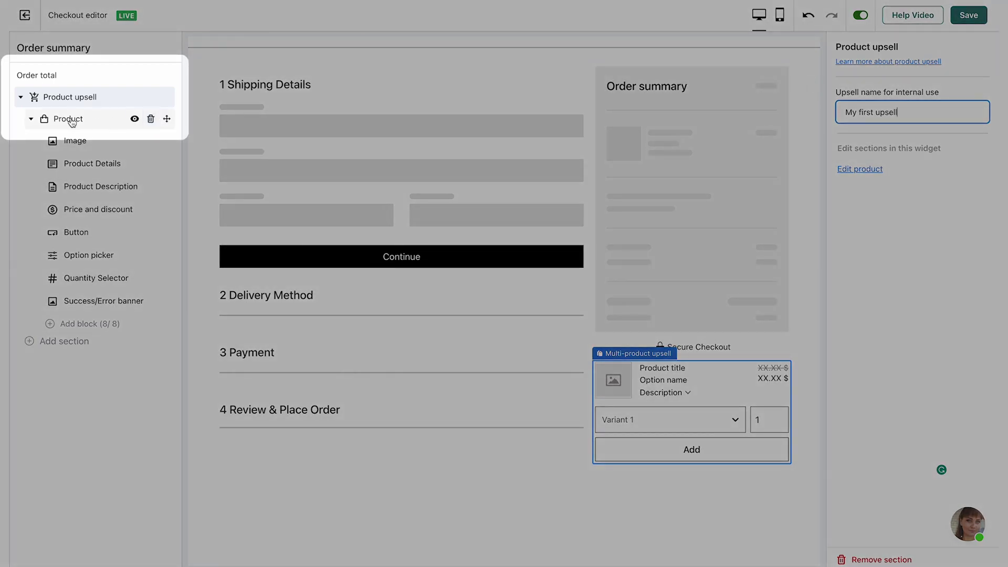
# Step: Set the upsell's Product to display the cheapest product in the cart and enable Exclude category
pyautogui.click(72, 120)
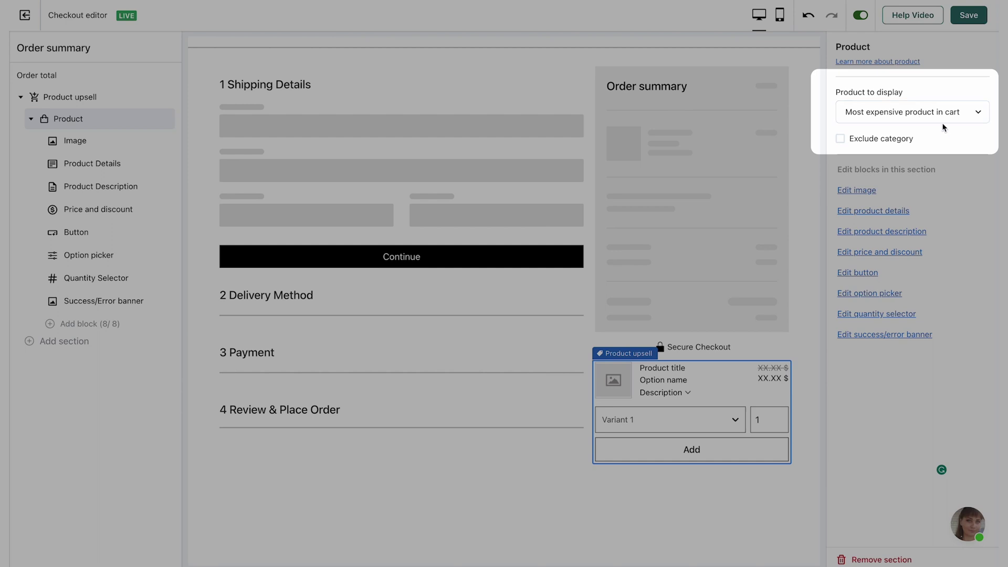
pyautogui.click(939, 115)
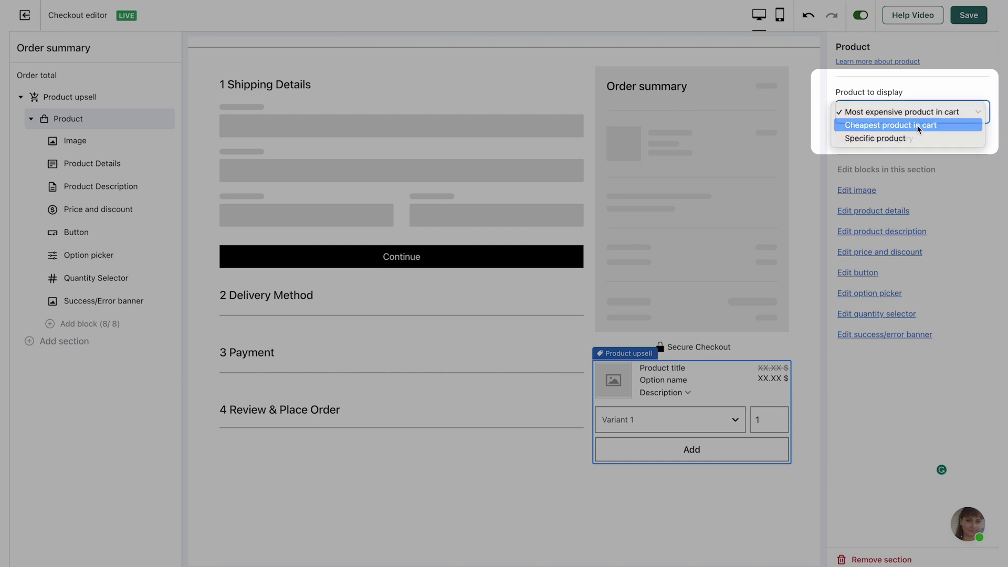
pyautogui.click(917, 125)
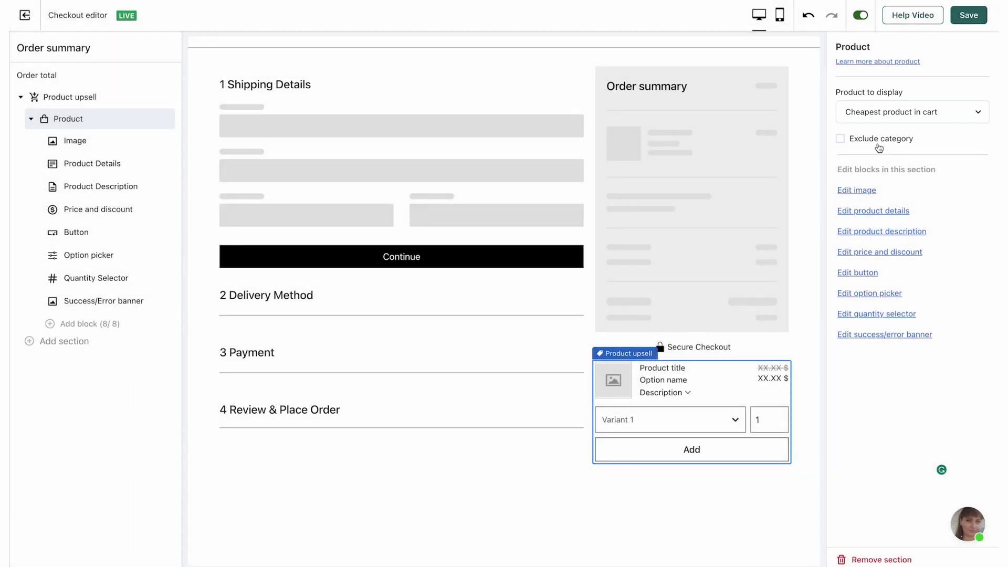
pyautogui.click(879, 144)
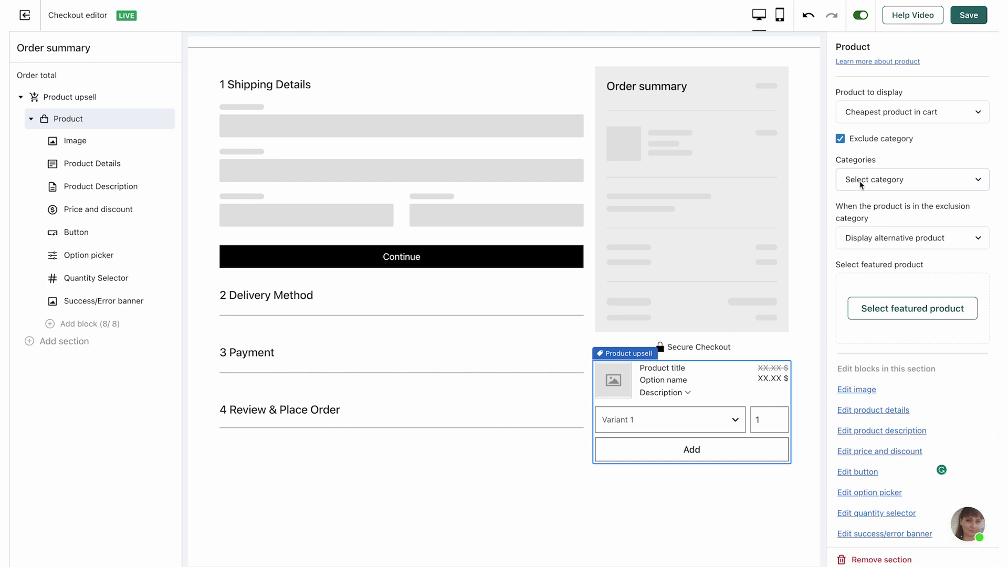
pyautogui.click(862, 183)
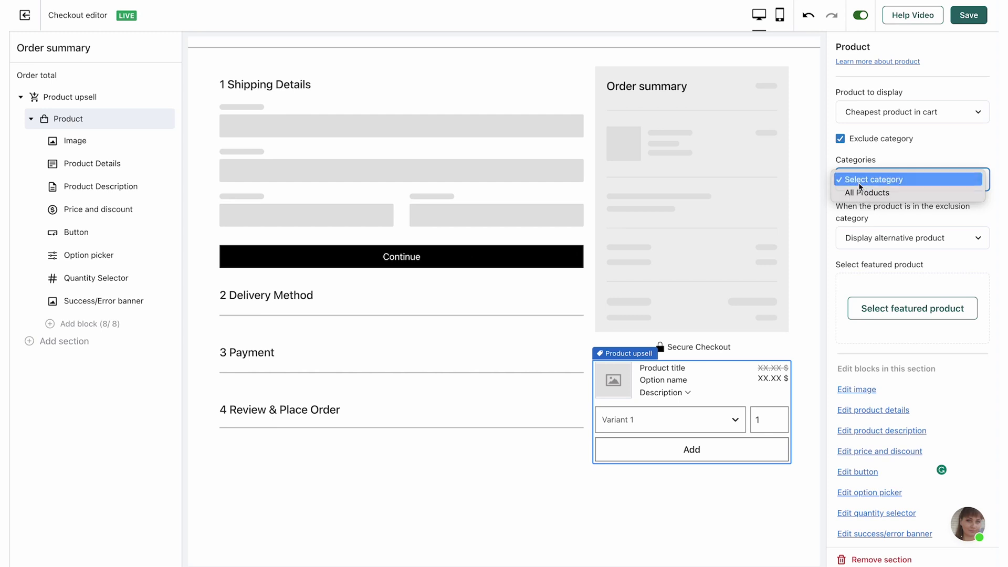
pyautogui.click(860, 181)
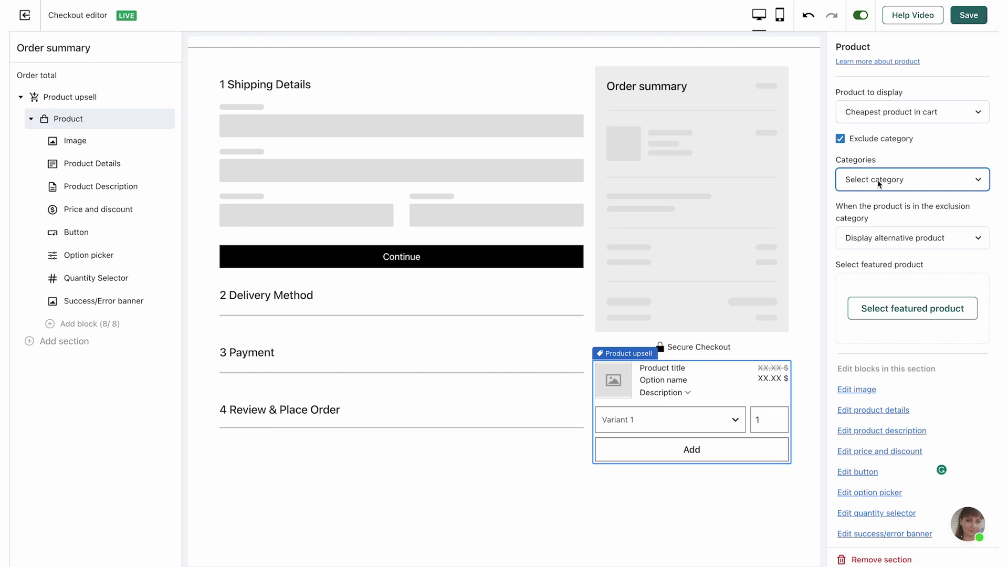
# Step: Show Retro Chair as the alternative for excluded products and exclude the All Products category
pyautogui.click(873, 243)
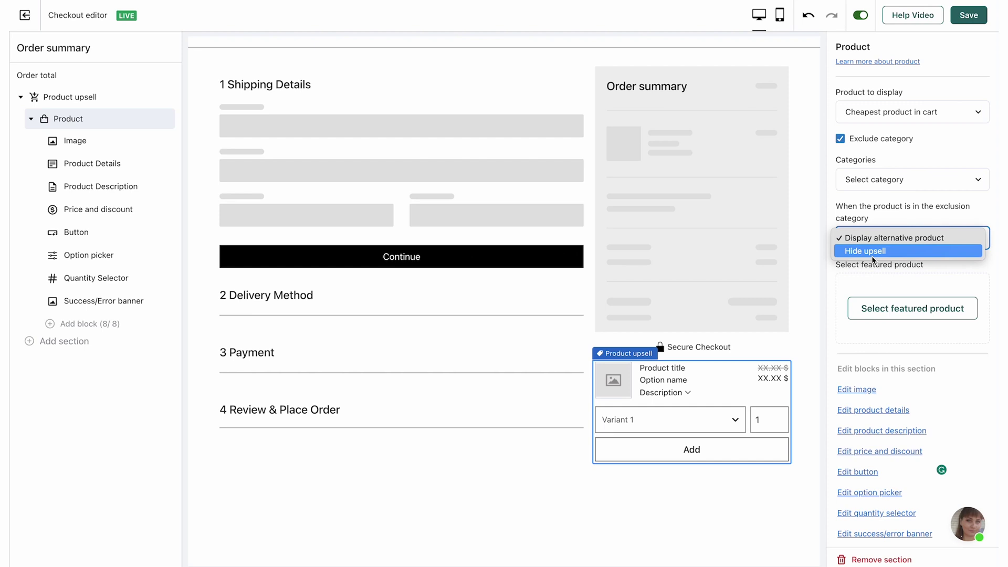
pyautogui.click(873, 252)
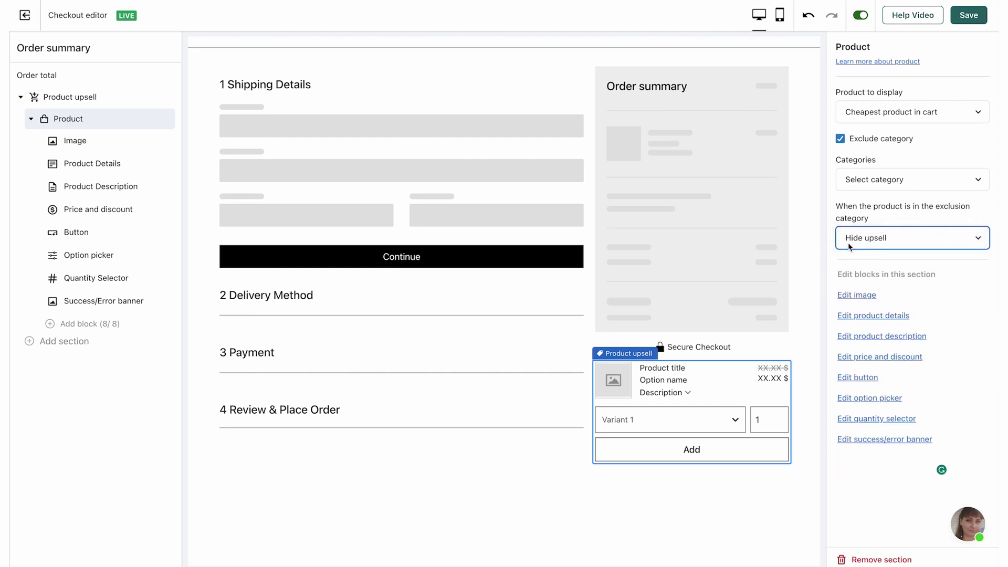
pyautogui.click(851, 244)
pyautogui.click(851, 228)
pyautogui.click(901, 313)
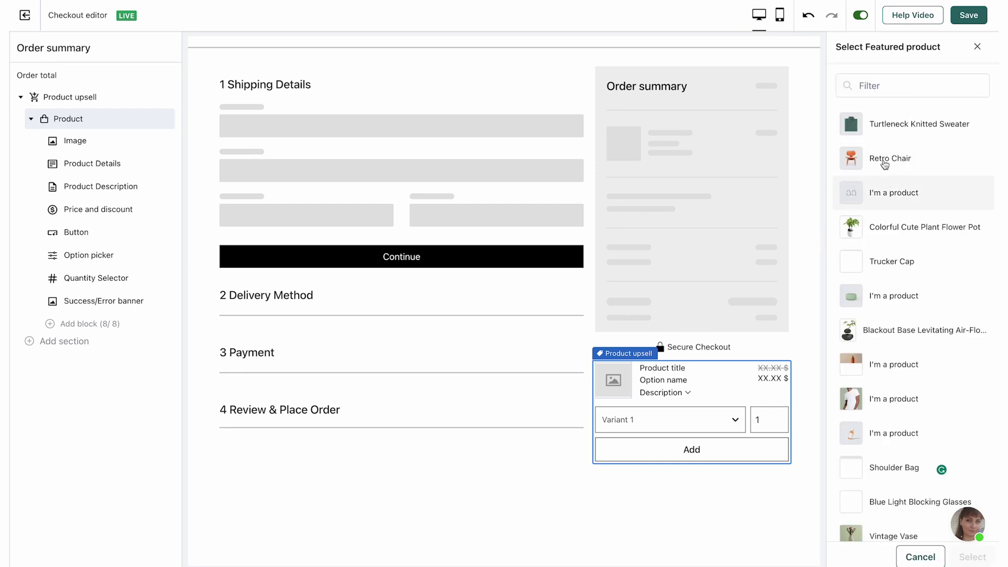
pyautogui.click(889, 159)
pyautogui.click(895, 179)
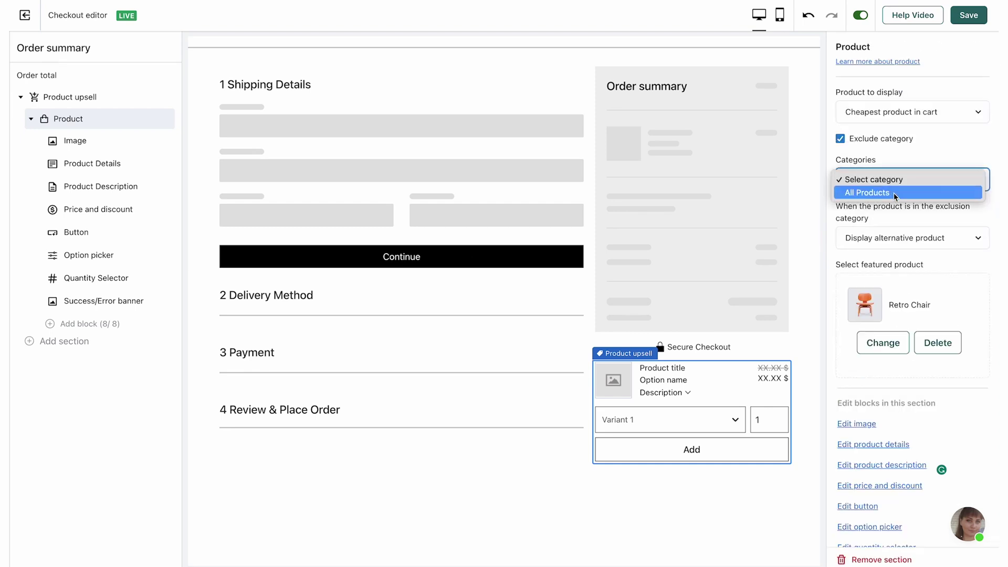
pyautogui.click(894, 194)
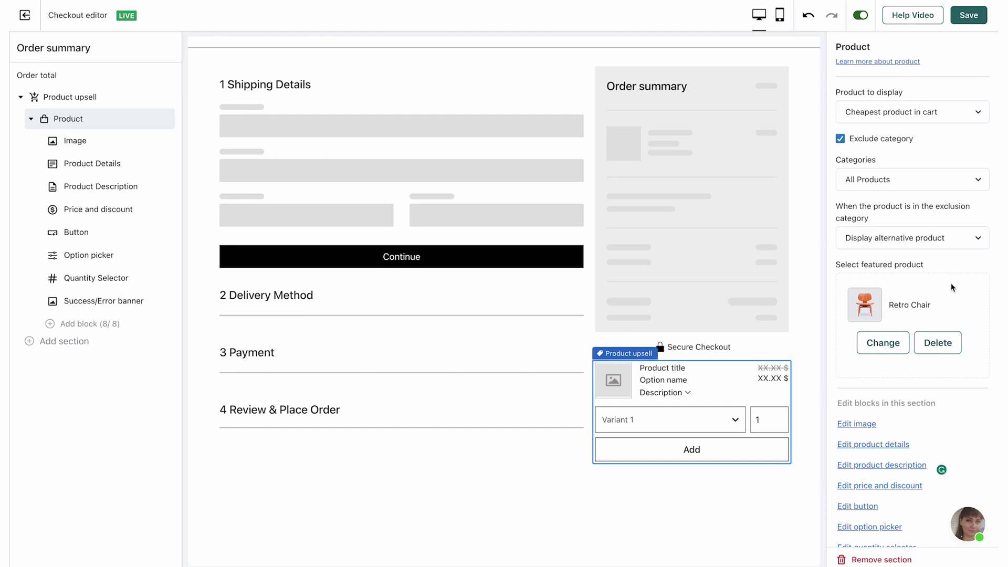
# Step: Feature the specific product Trucker Cap, displaying it even when already in the cart
pyautogui.click(925, 113)
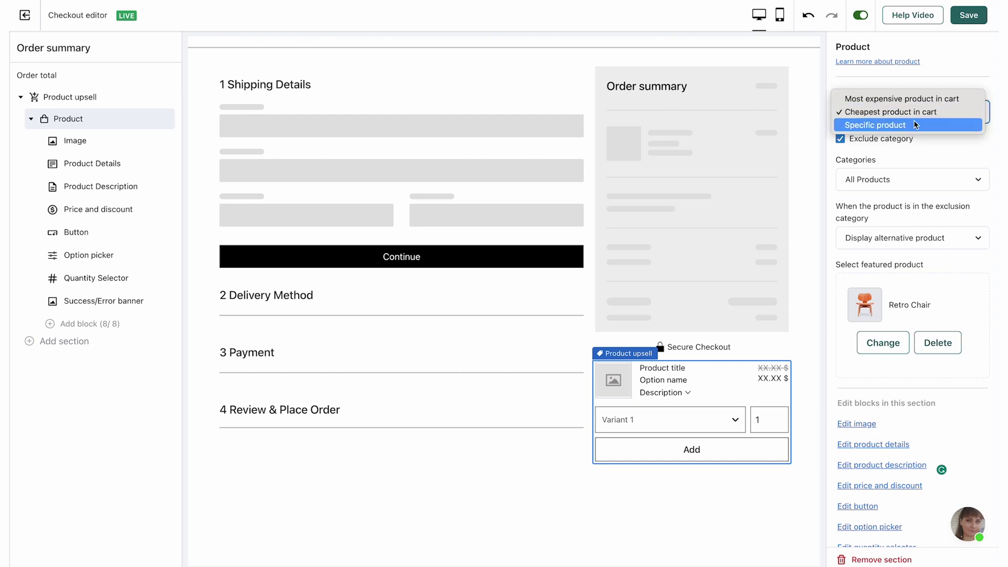
pyautogui.click(909, 126)
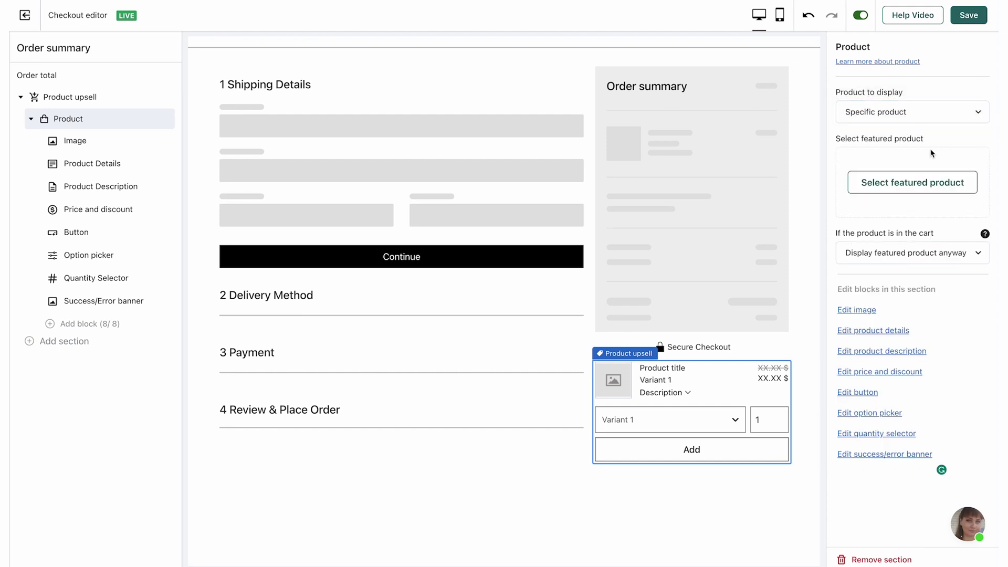
pyautogui.click(902, 186)
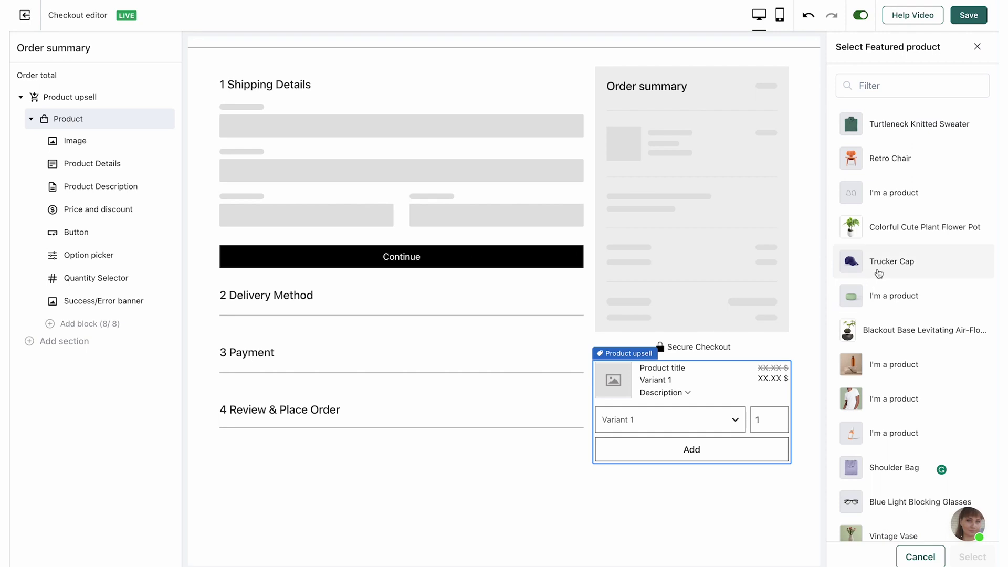
pyautogui.click(879, 273)
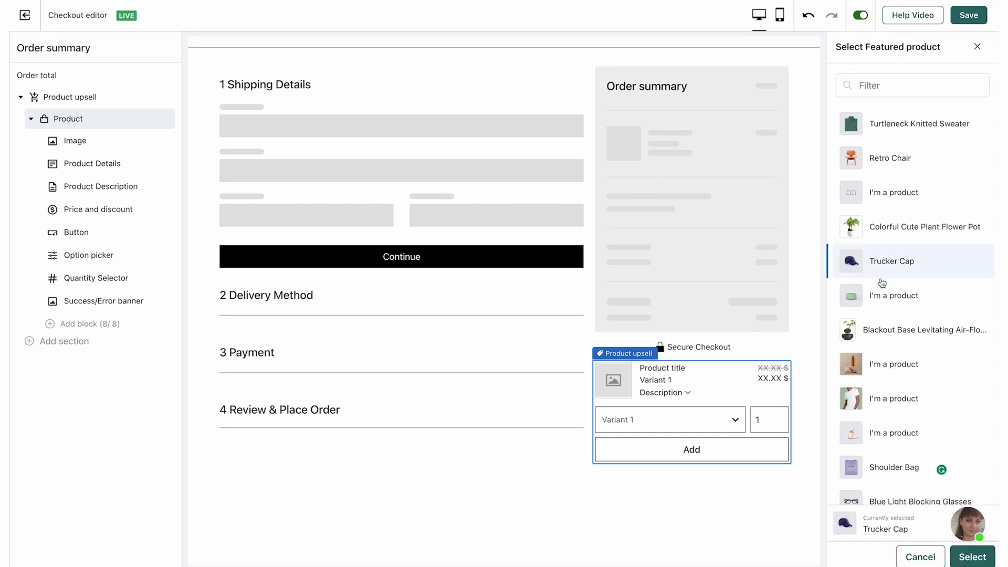
pyautogui.click(972, 557)
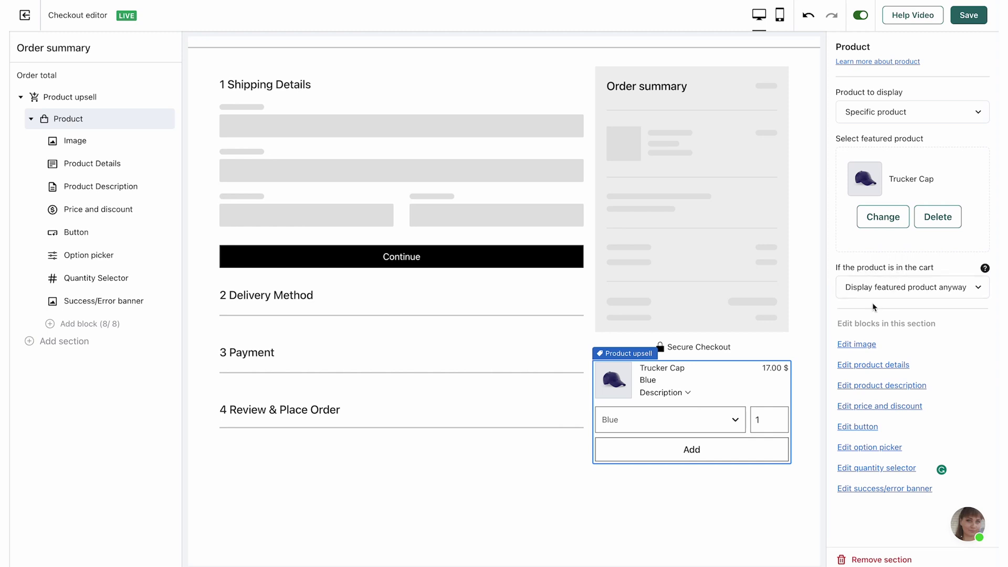
pyautogui.click(947, 292)
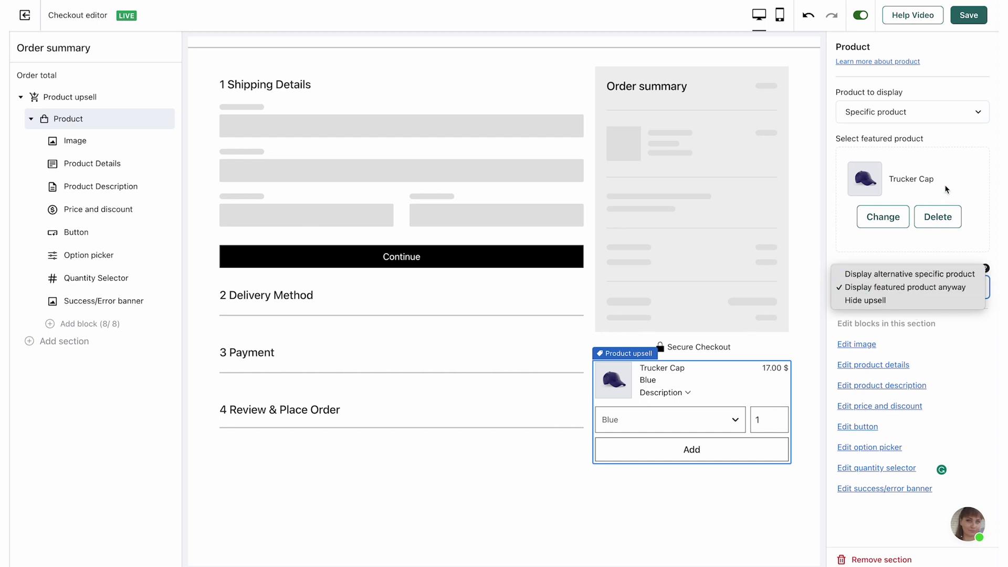
pyautogui.click(906, 287)
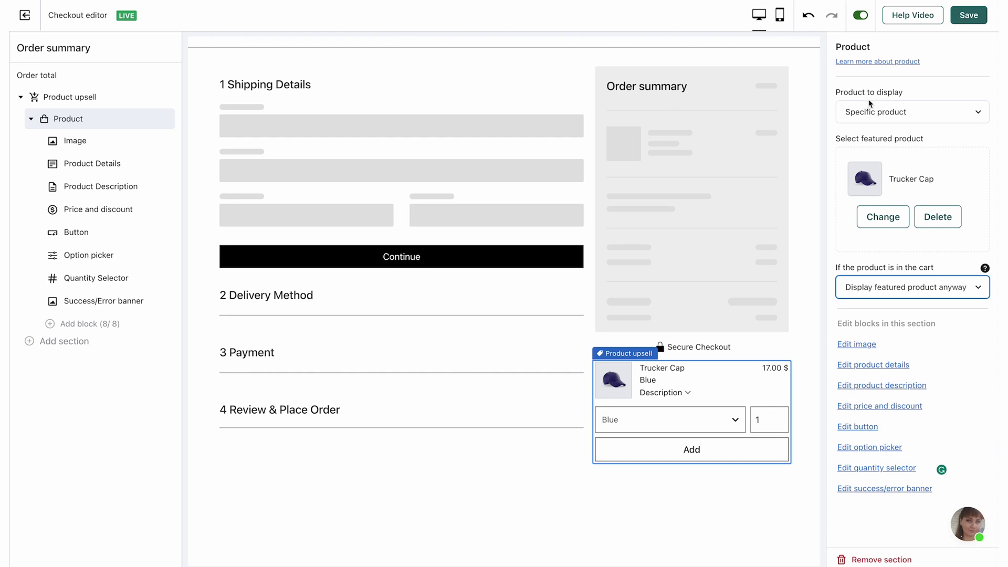
# Step: Check the Image block's fit options, then bring up the upsell's Product Details settings
pyautogui.click(969, 17)
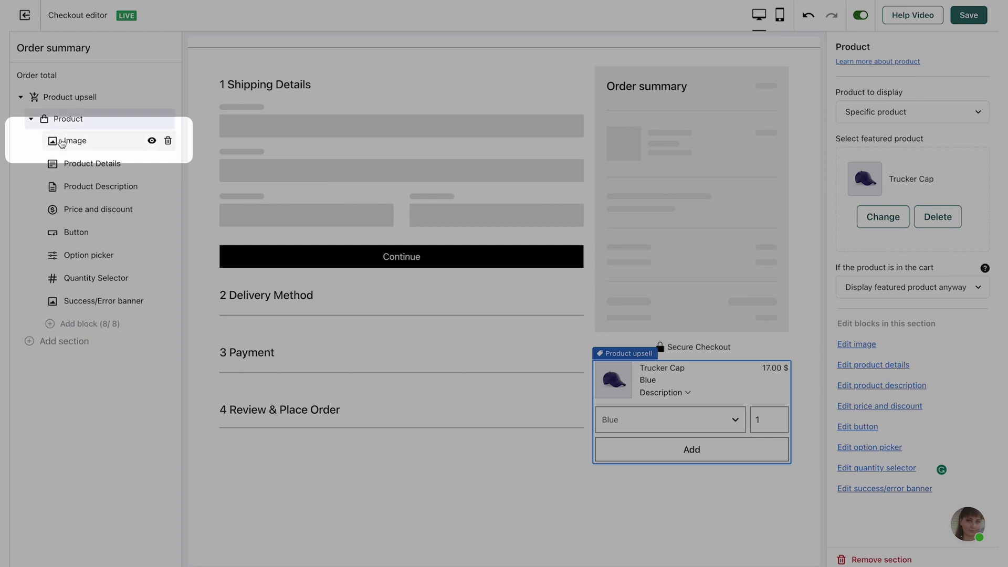
pyautogui.click(79, 137)
pyautogui.click(885, 109)
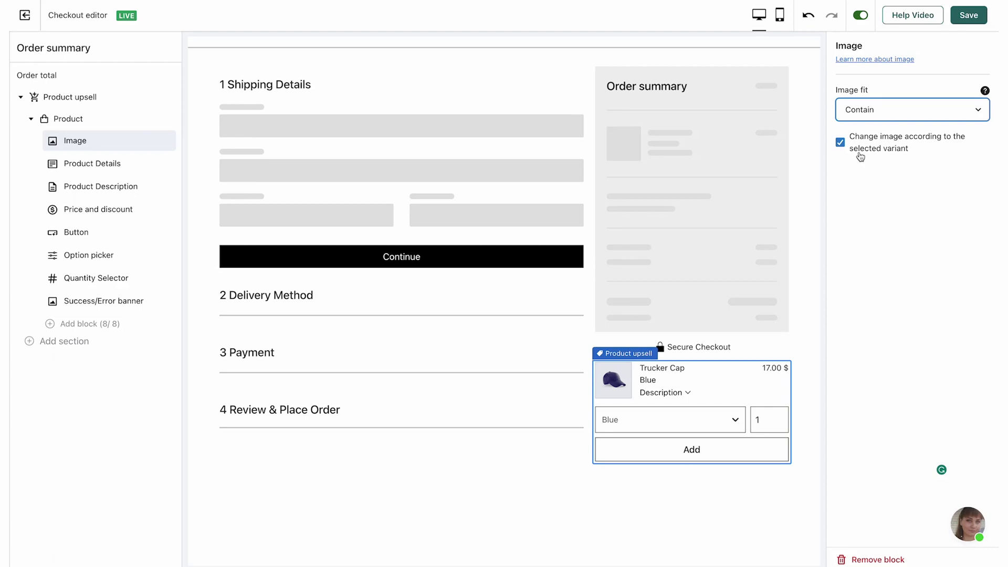
pyautogui.click(72, 164)
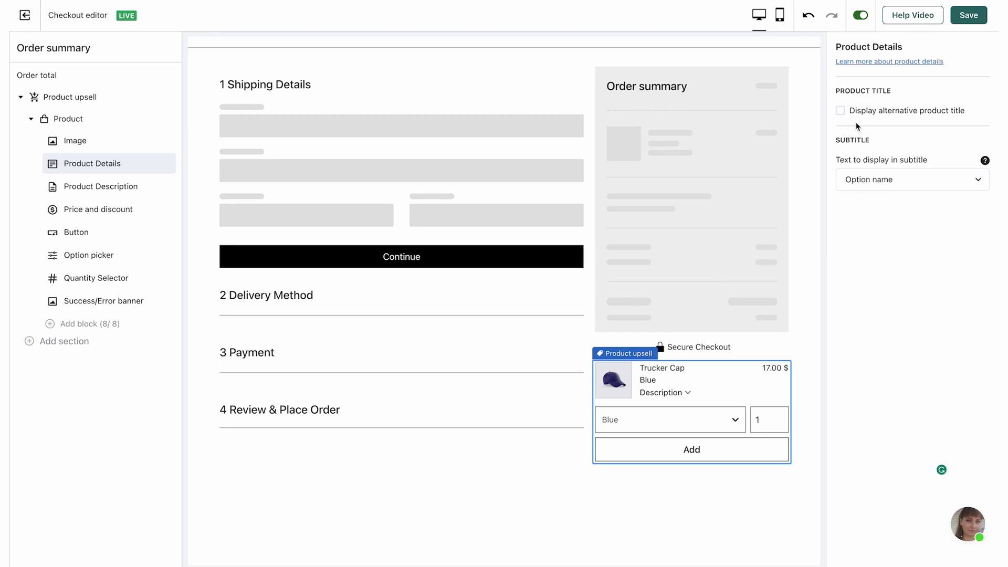
# Step: Set an alternative title 'My first upsell' in bold at Medium size
pyautogui.click(841, 112)
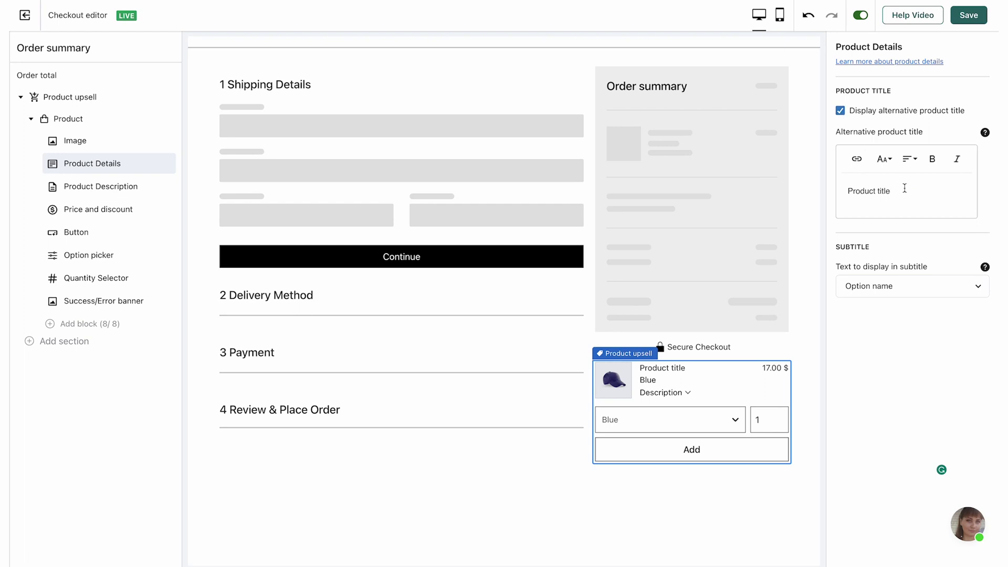
pyautogui.hotkey('ctrl', 'a')
pyautogui.write('My first upsell')
pyautogui.hotkey('ctrl', 'a')
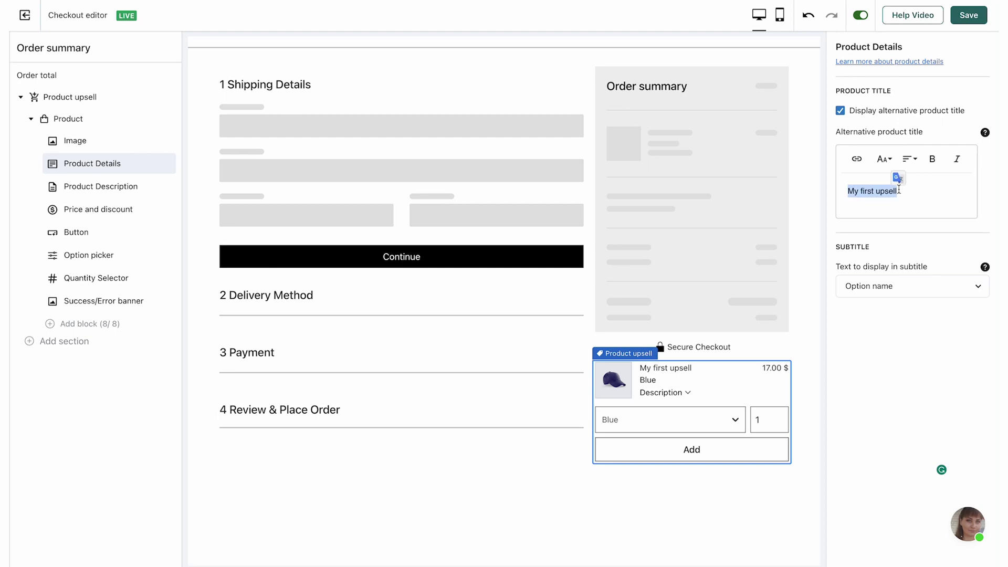
pyautogui.click(932, 159)
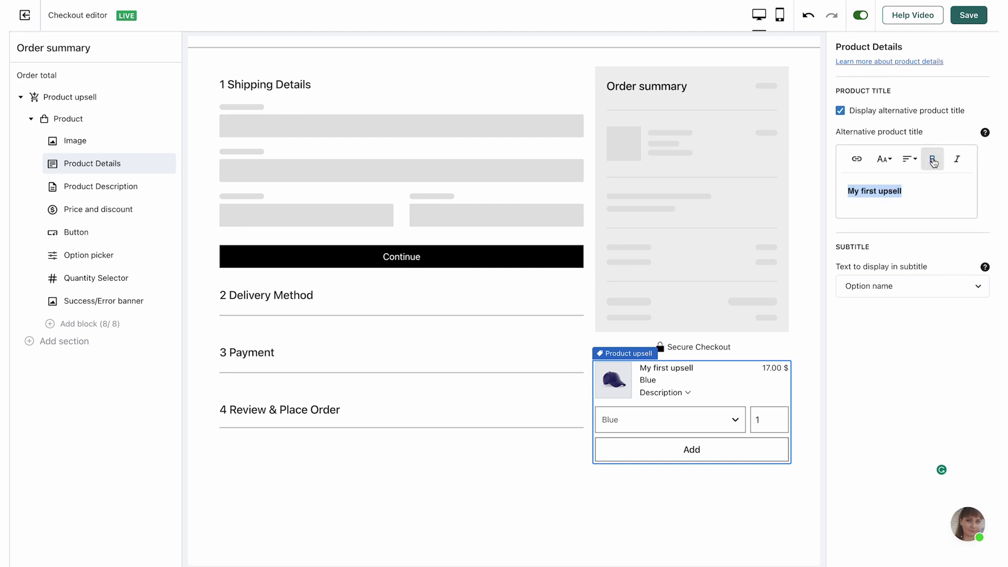
pyautogui.click(884, 159)
pyautogui.click(880, 220)
pyautogui.click(869, 257)
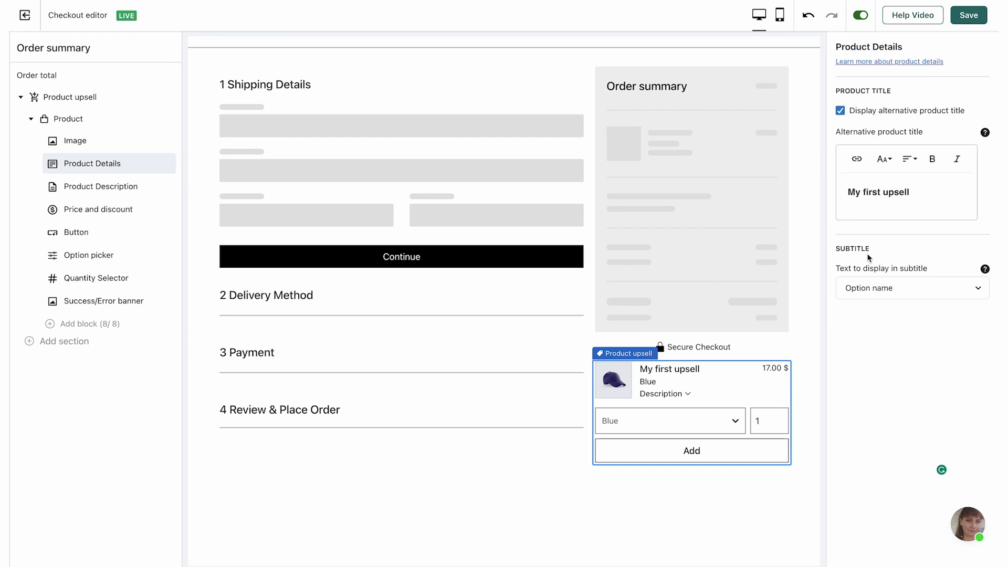
# Step: Try Brand, Ribbon, Custom text and no subtitle, then set the subtitle back to Option name
pyautogui.click(858, 290)
pyautogui.click(859, 303)
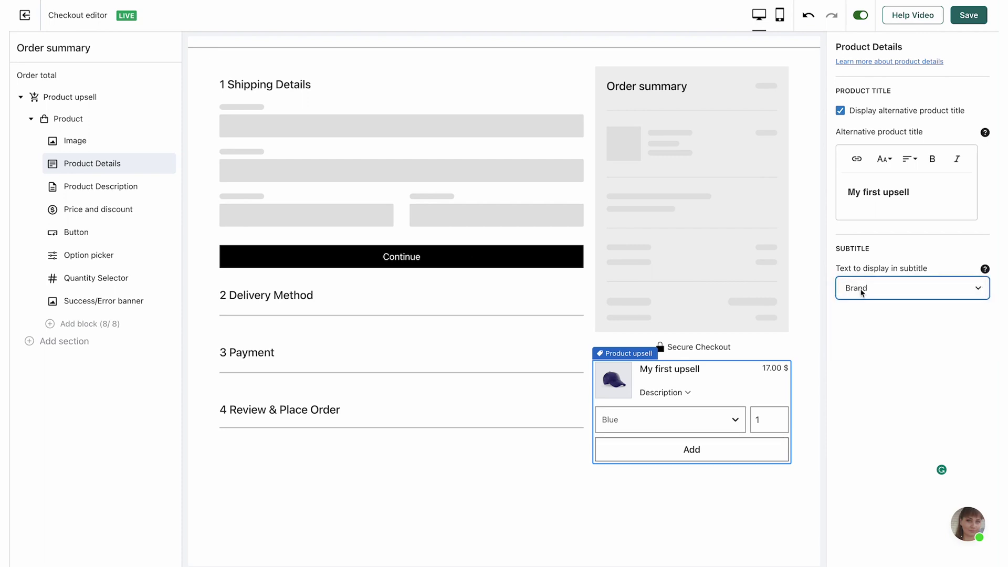
pyautogui.click(861, 292)
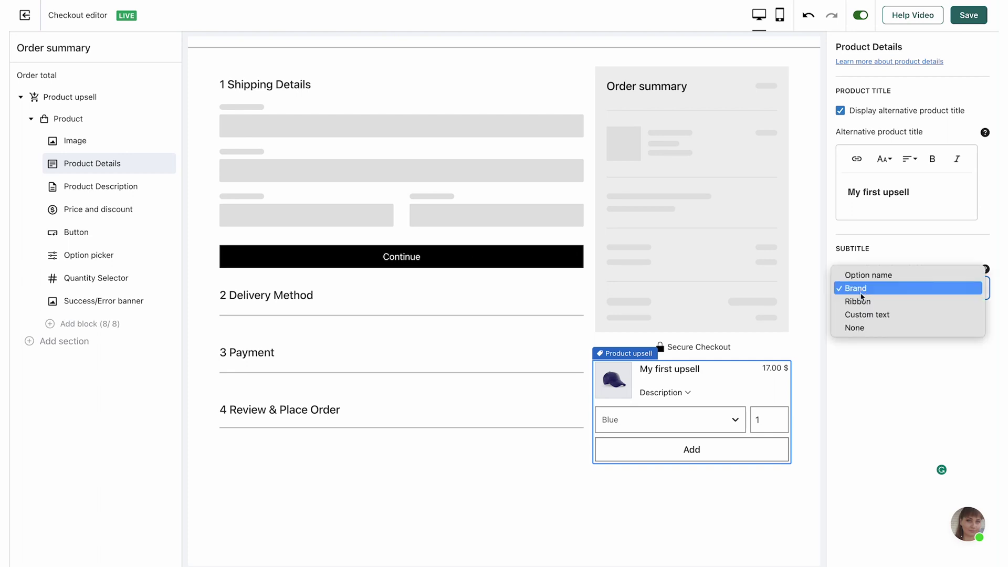
pyautogui.click(862, 302)
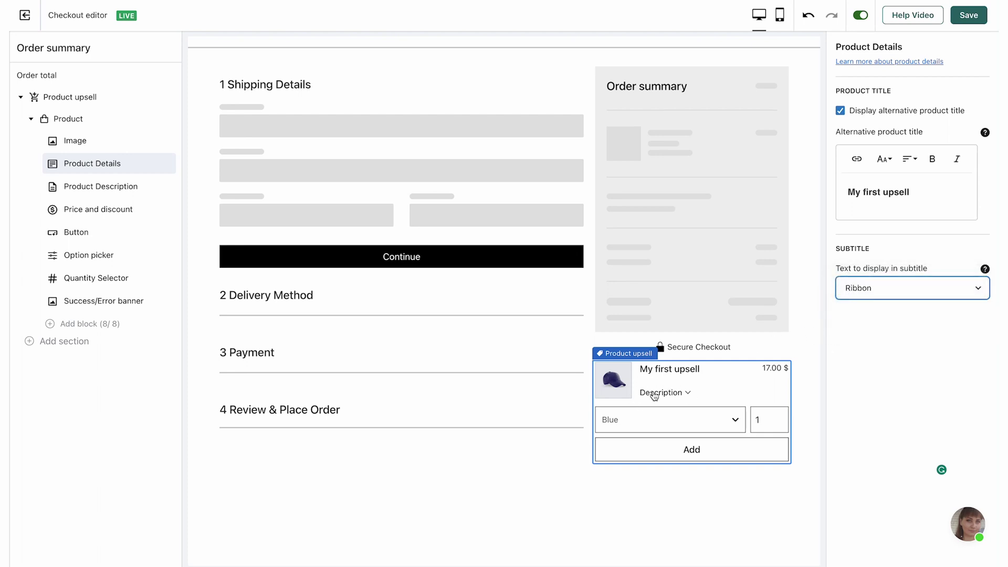
pyautogui.click(859, 294)
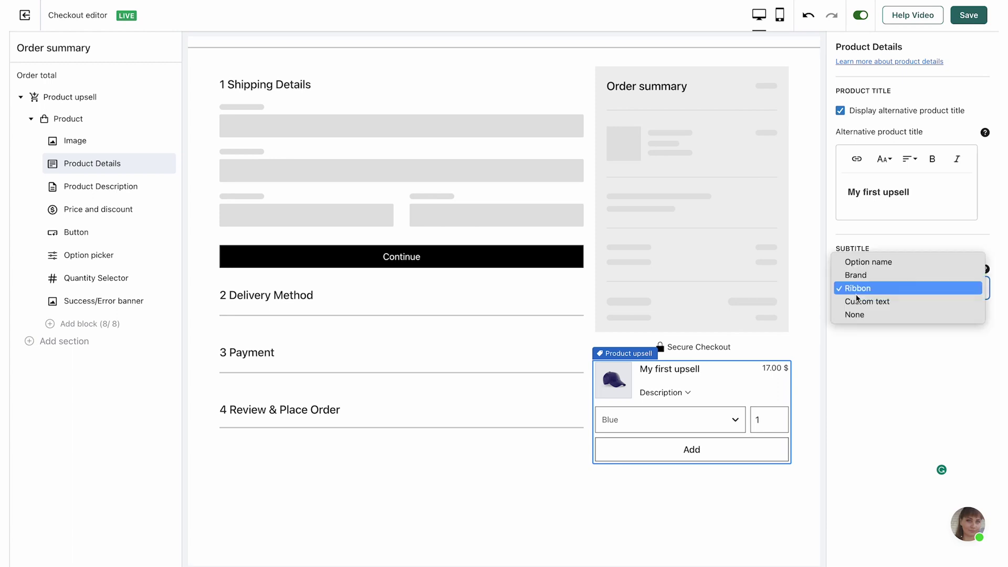
pyautogui.click(863, 302)
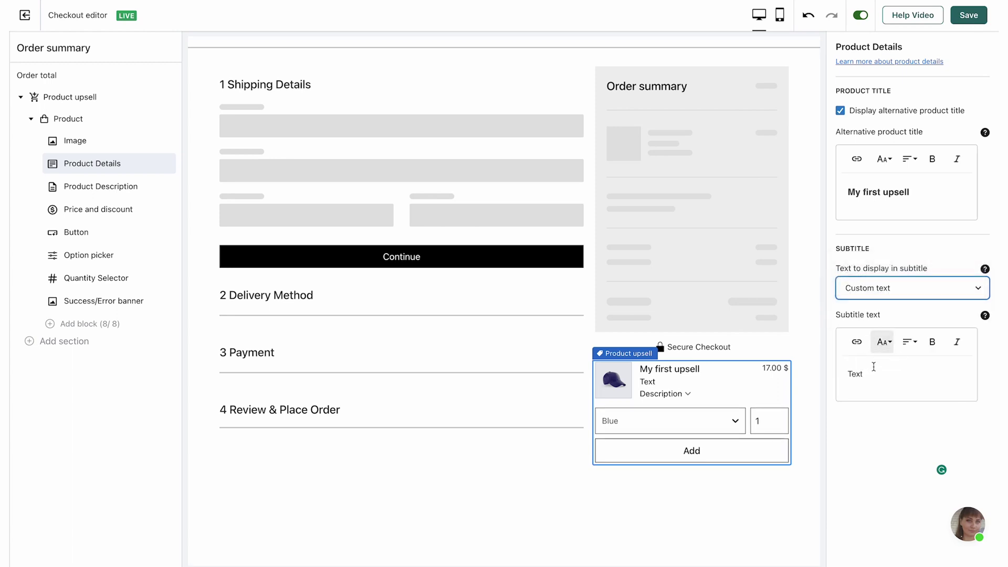
pyautogui.click(881, 288)
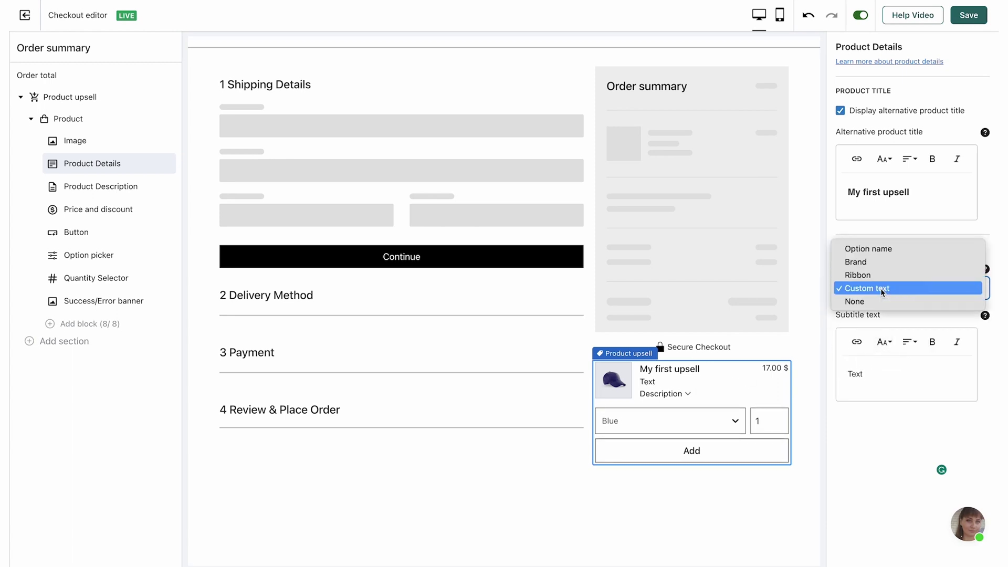
pyautogui.click(878, 304)
pyautogui.click(862, 290)
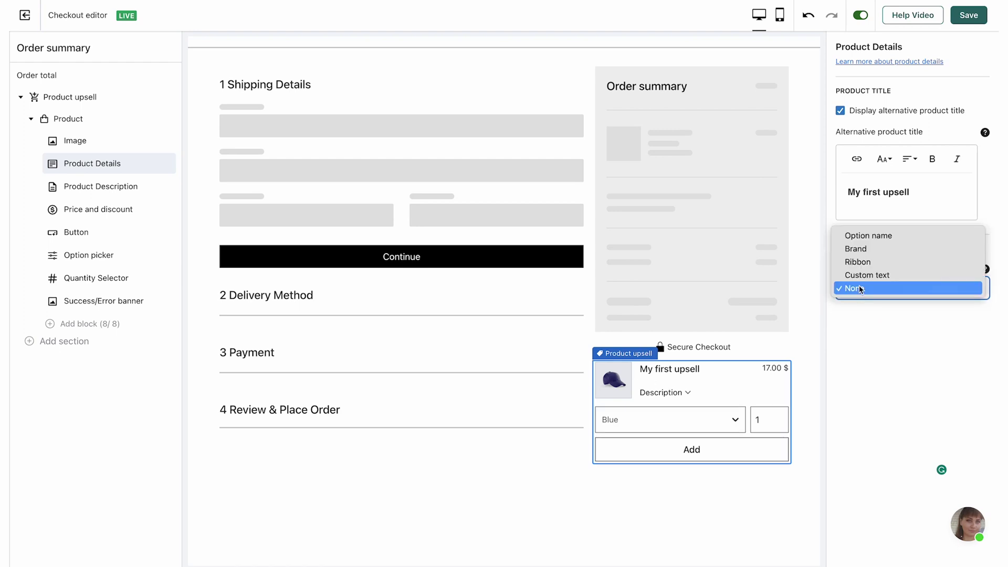
pyautogui.click(862, 236)
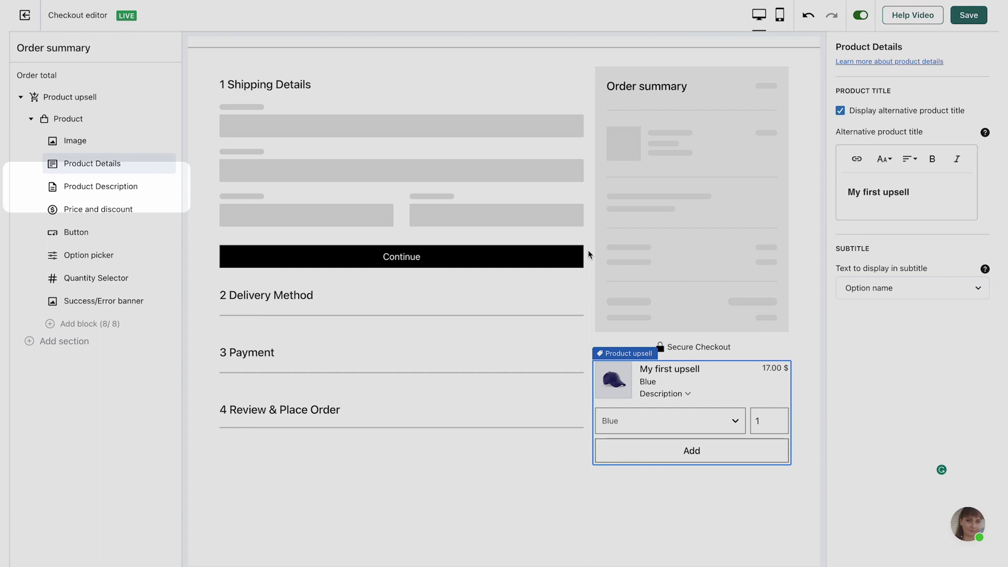
# Step: In Product Description, keep the description shown and enable an alternative product description
pyautogui.click(588, 252)
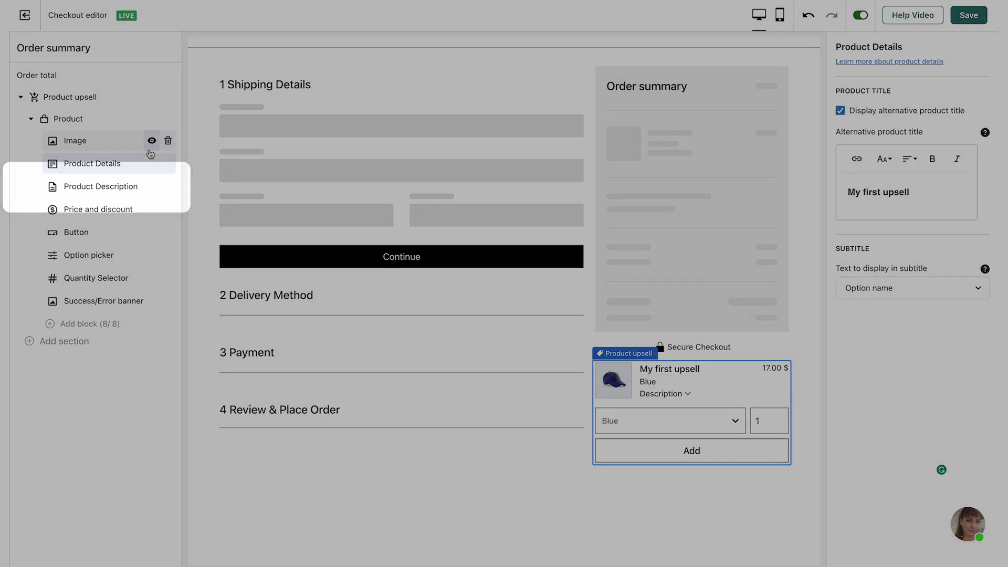
pyautogui.click(100, 186)
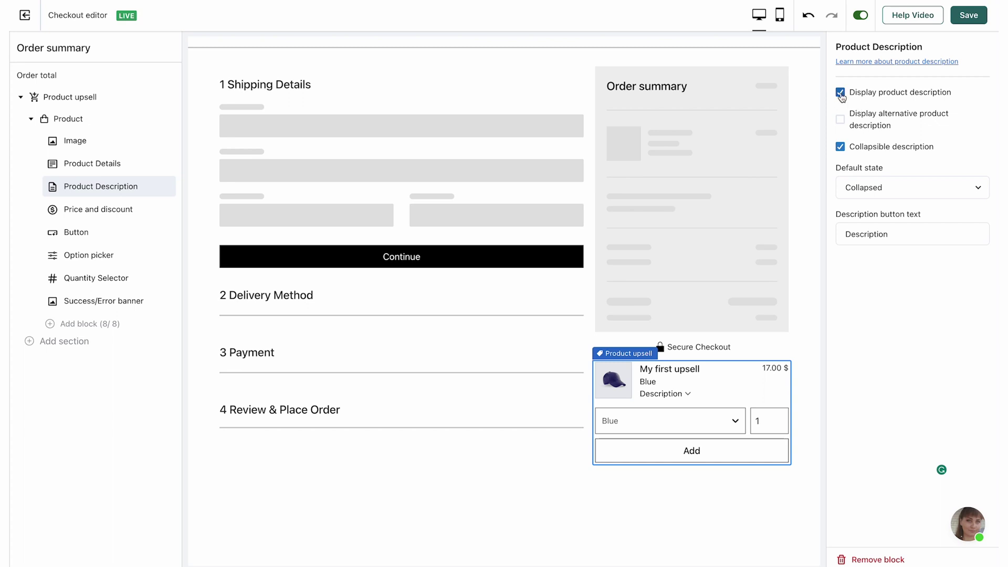
pyautogui.click(841, 95)
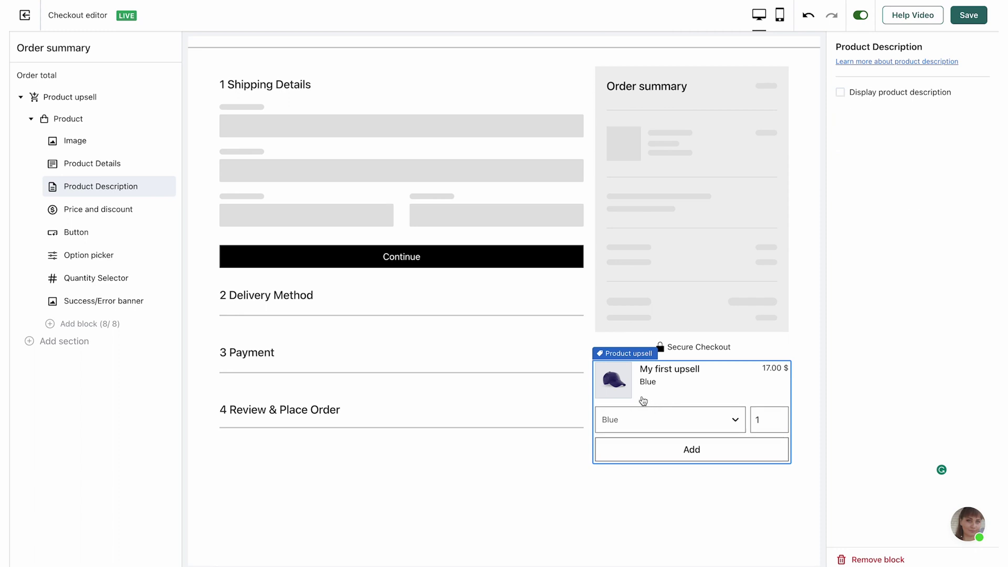
pyautogui.click(841, 95)
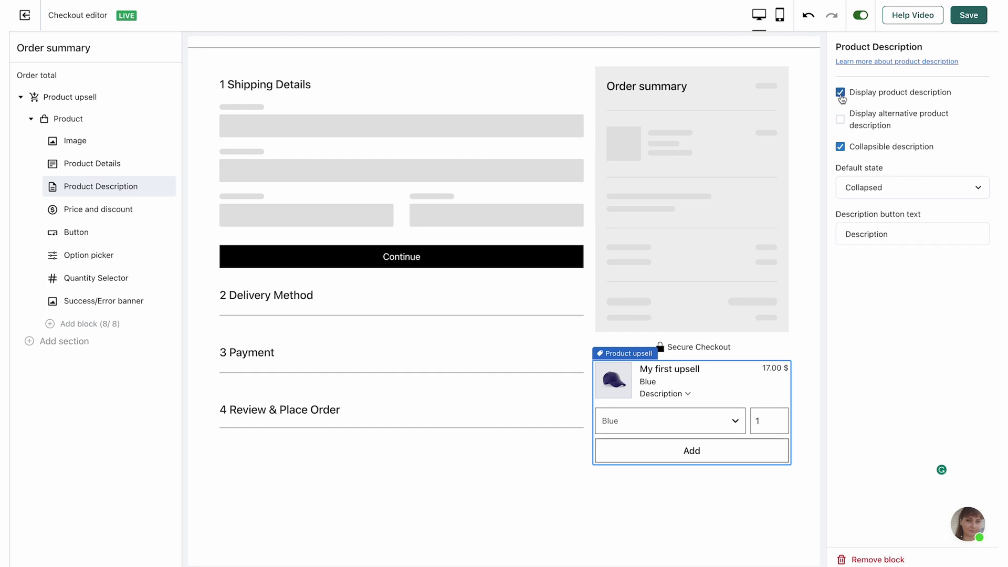
pyautogui.click(687, 395)
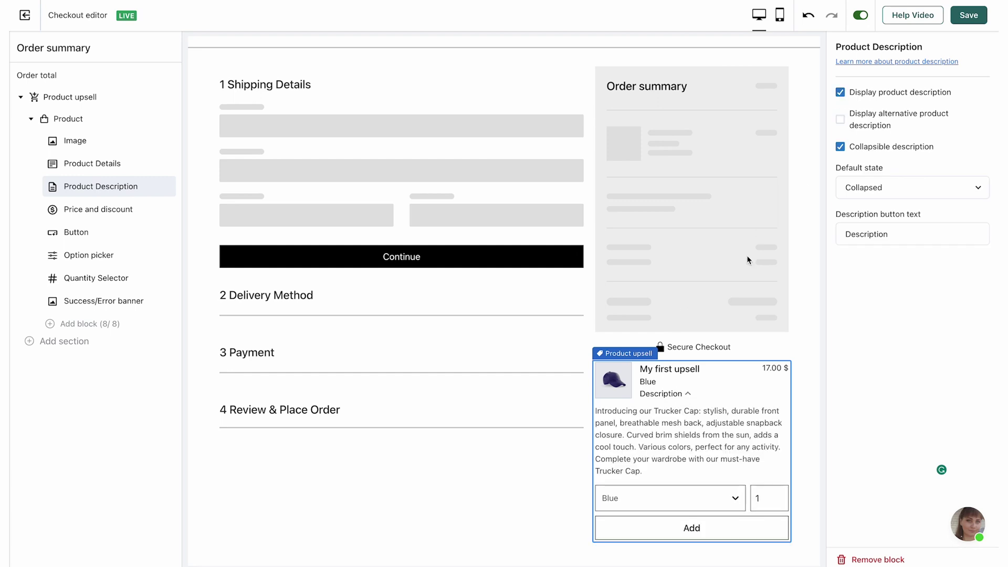
pyautogui.click(841, 122)
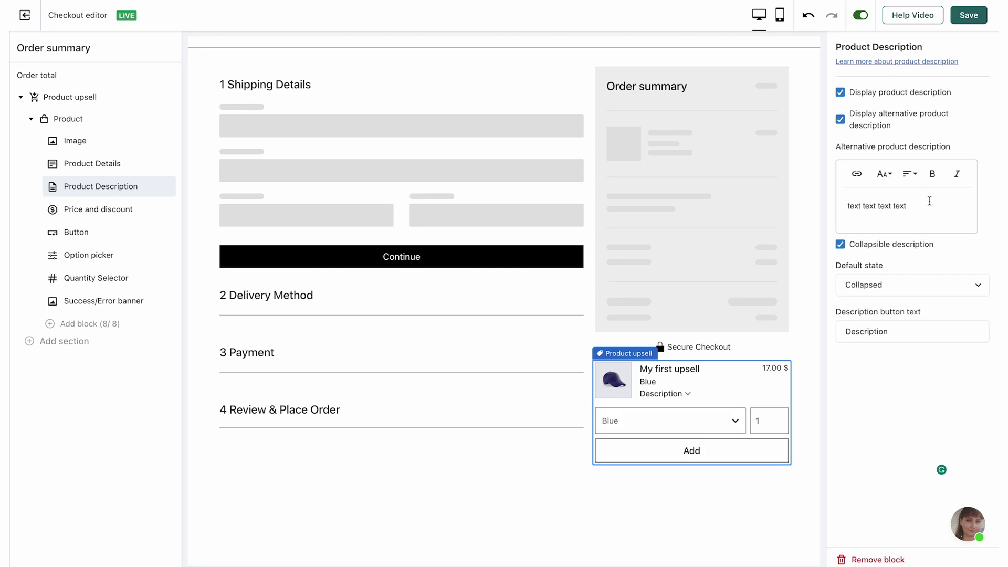
# Step: Write the custom description with numbered items 'I love this product' and 'Get it now!', 'now' bold
pyautogui.click(686, 395)
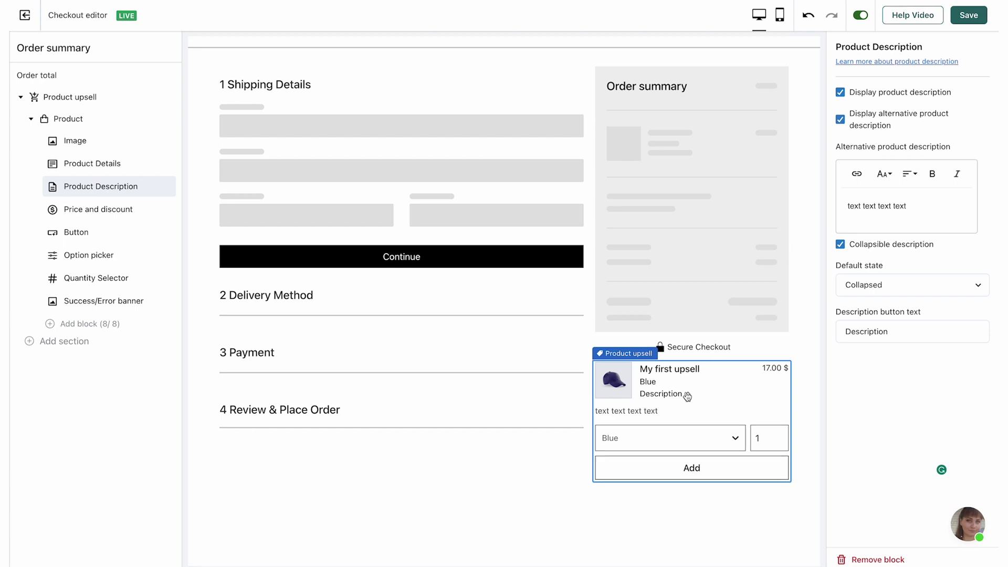
pyautogui.moveTo(848, 206); pyautogui.dragTo(907, 206)
pyautogui.write('This is my first product description!')
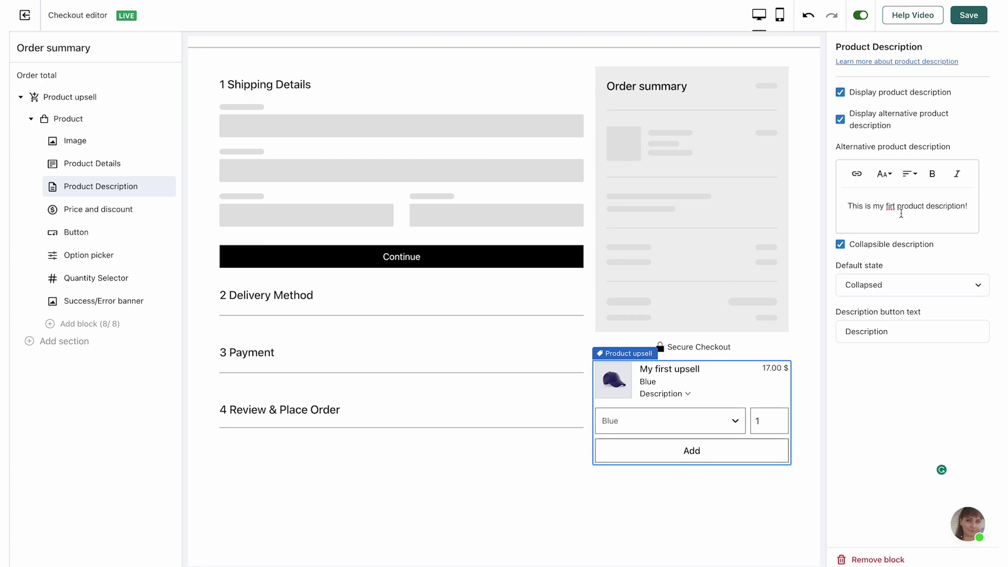
pyautogui.doubleClick(891, 206)
pyautogui.write('first!:')
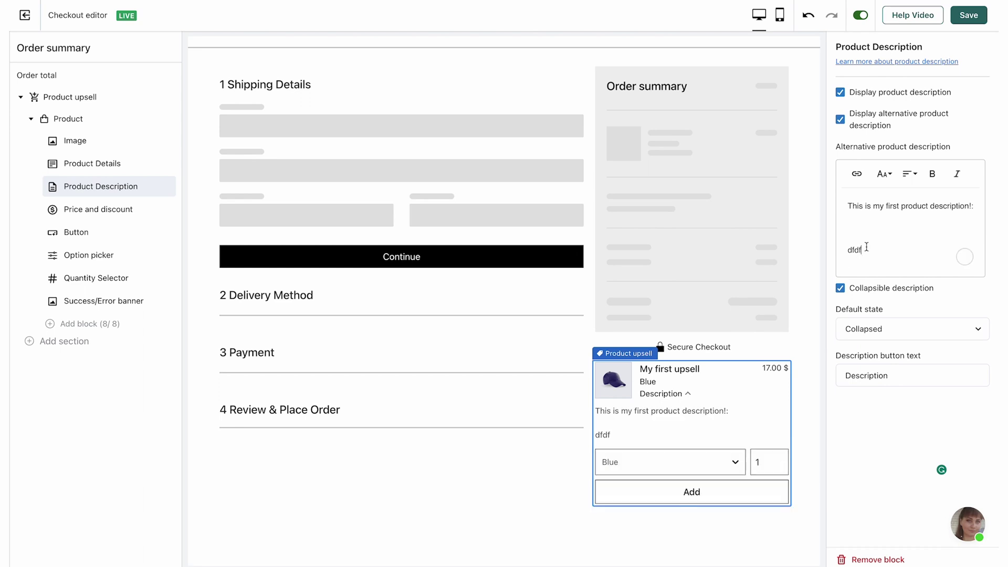
pyautogui.doubleClick(856, 250)
pyautogui.write('I love this product')
pyautogui.hotkey('ctrl', 'shift', '7')
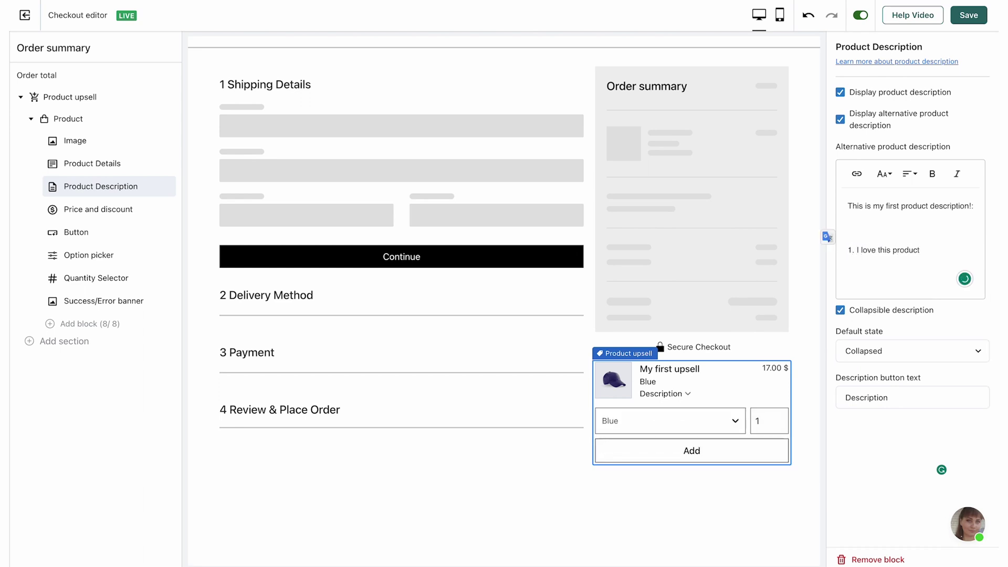
pyautogui.press('Return')
pyautogui.write('Get it now!')
pyautogui.click(861, 229)
pyautogui.press('Delete')
pyautogui.doubleClick(885, 250)
pyautogui.hotkey('ctrl', 'b')
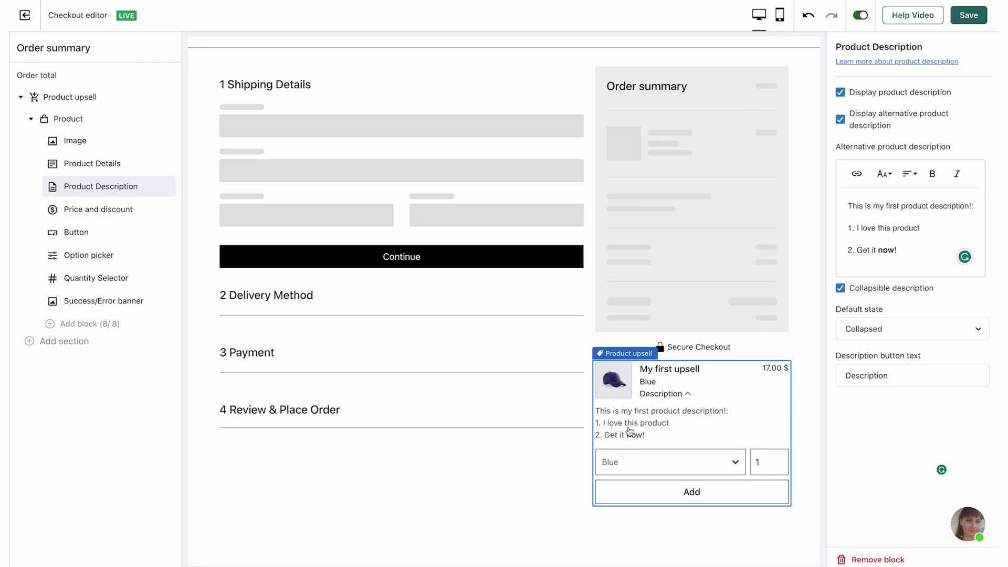
# Step: Keep the description collapsible and collapsed by default
pyautogui.click(842, 290)
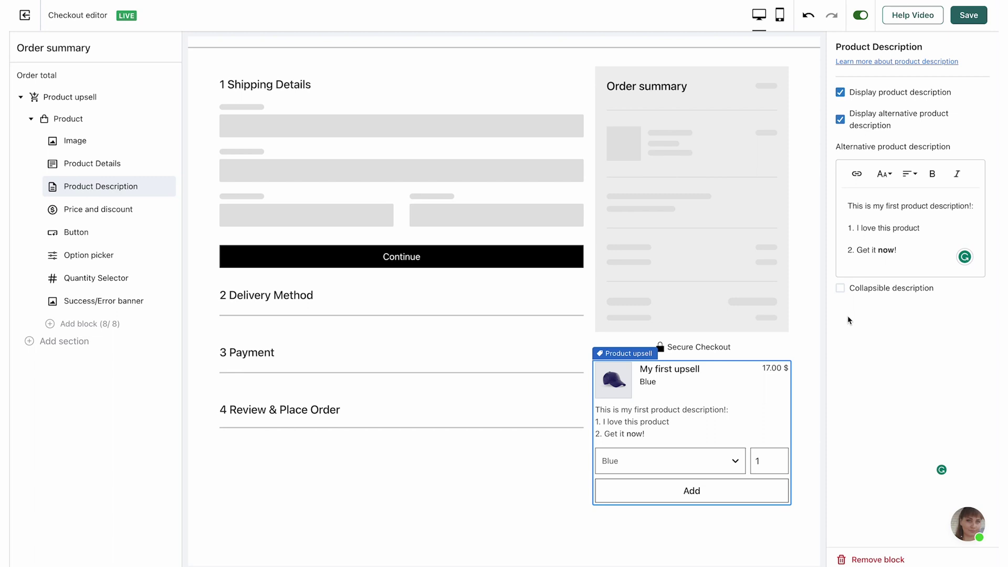
pyautogui.click(843, 292)
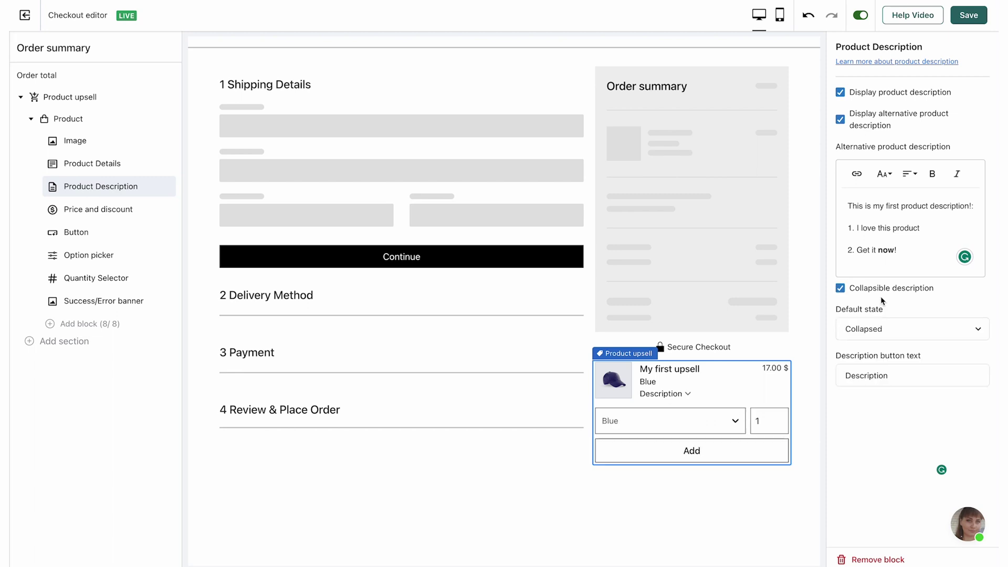
pyautogui.click(875, 331)
pyautogui.click(876, 343)
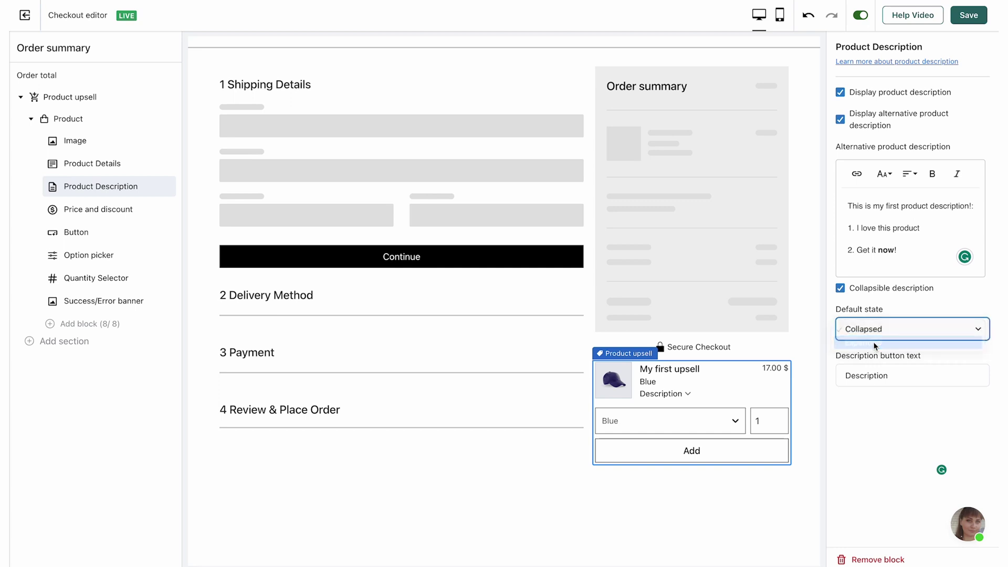
pyautogui.click(879, 330)
pyautogui.click(882, 316)
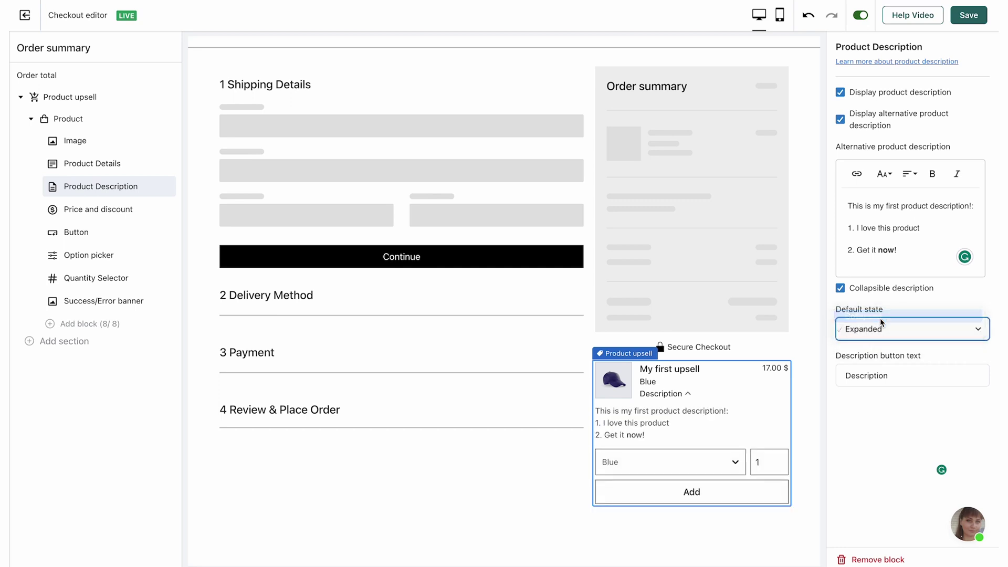
# Step: Set the description toggle label to 'Learn more' and save the checkout
pyautogui.click(896, 375)
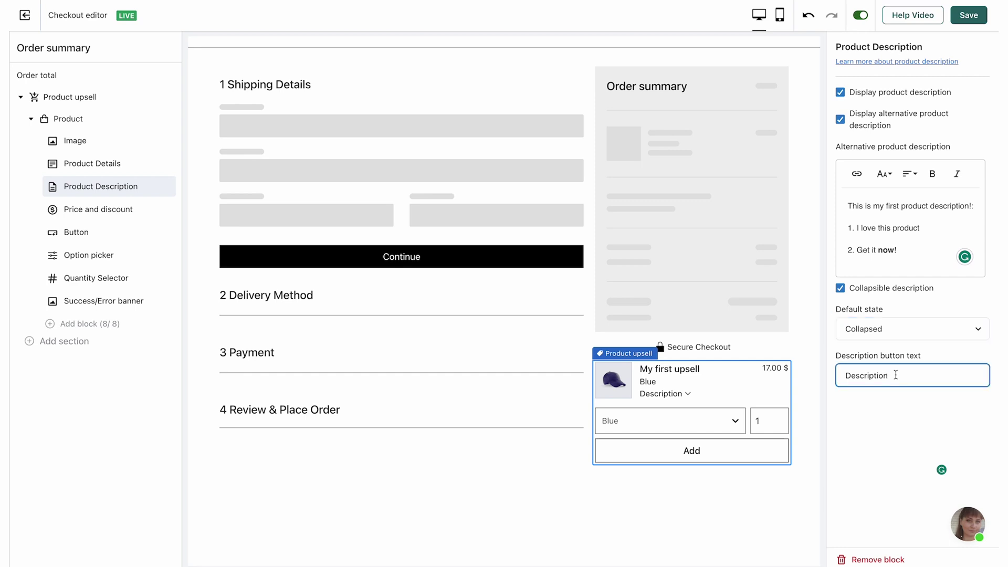
pyautogui.doubleClick(896, 375)
pyautogui.write('Learn more')
pyautogui.click(852, 422)
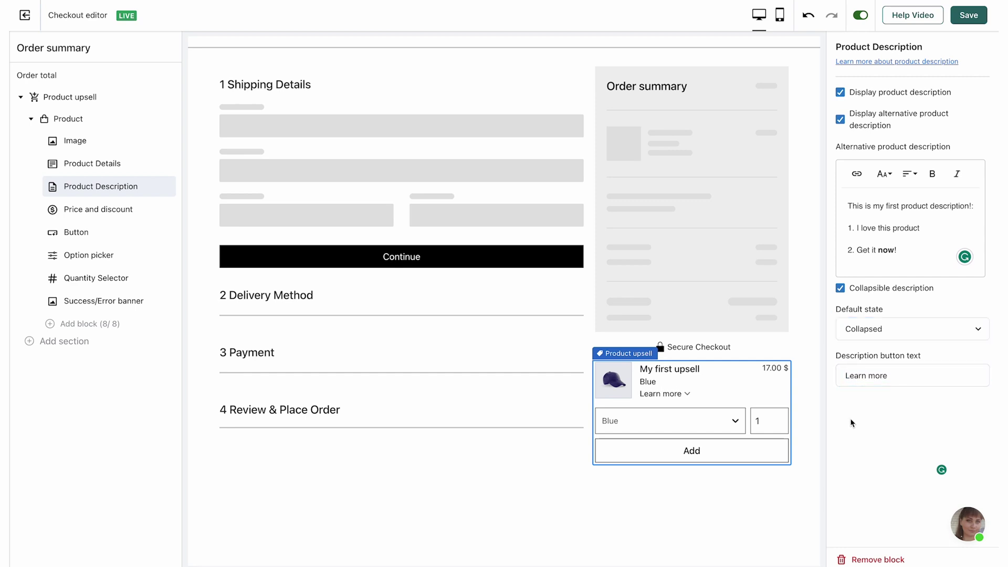
pyautogui.click(969, 15)
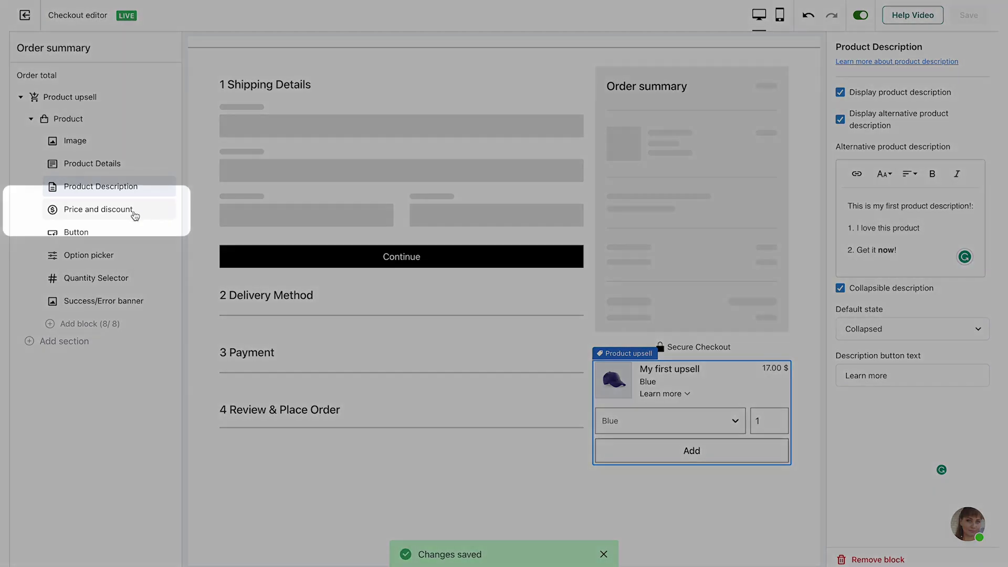
# Step: Enable Apply discount and preview fixed per-unit and per-order discounts at quantities 2 and 3
pyautogui.click(126, 212)
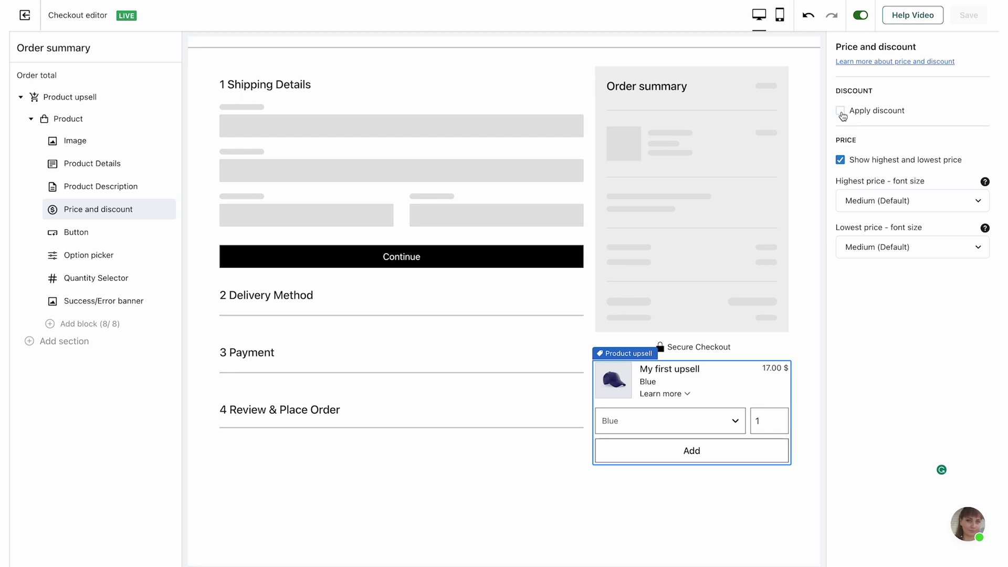
pyautogui.click(841, 111)
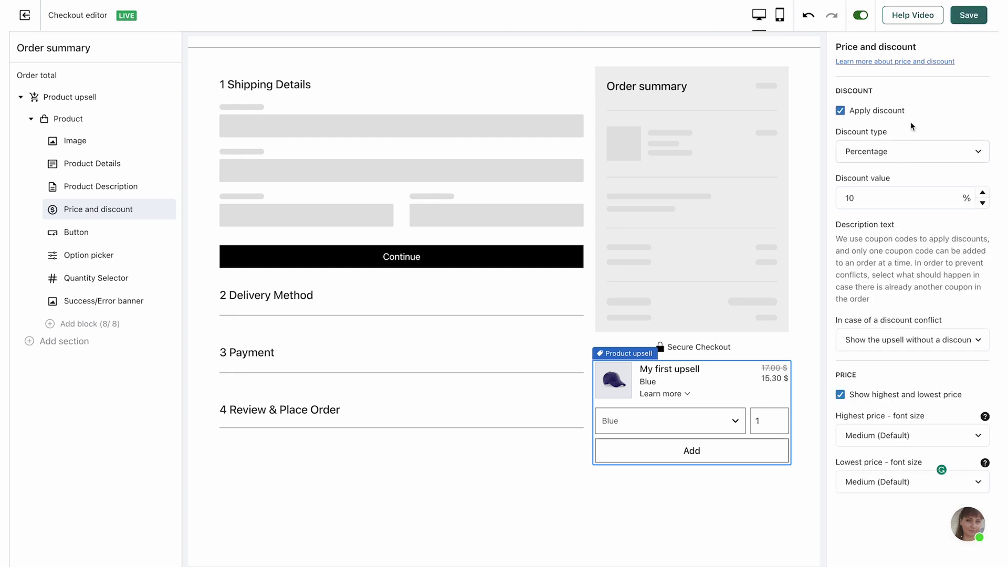
pyautogui.click(906, 152)
pyautogui.click(885, 162)
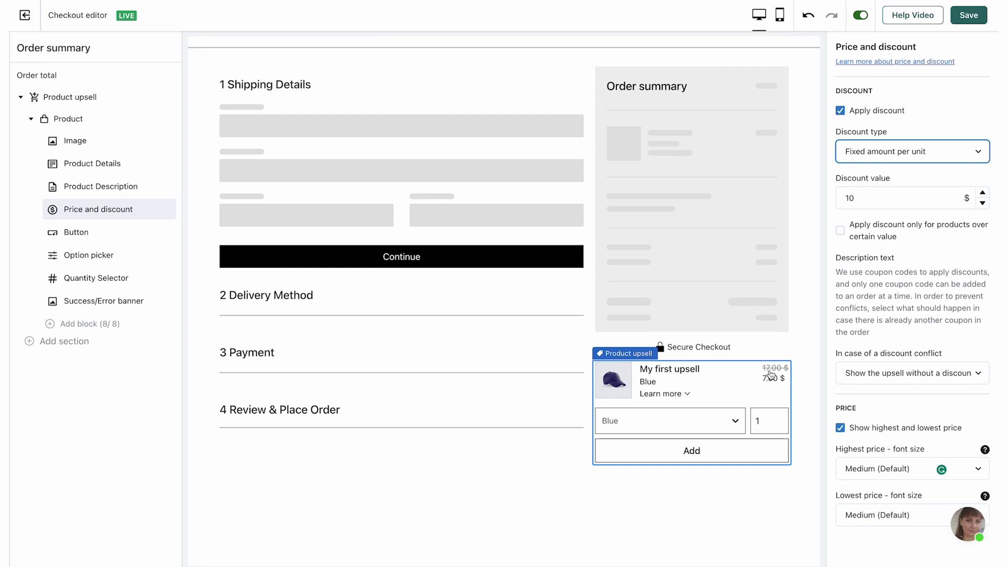
pyautogui.click(777, 419)
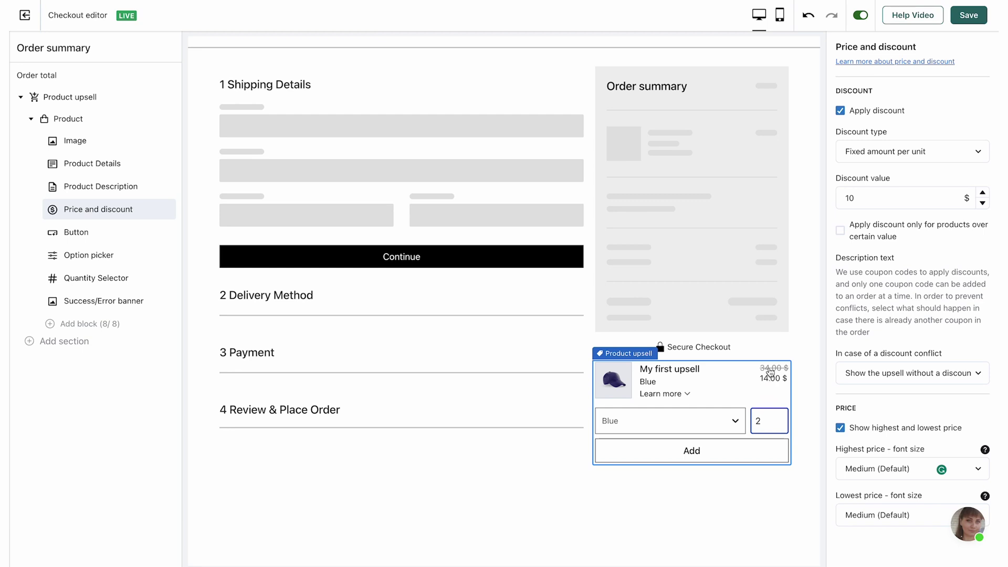
pyautogui.click(779, 419)
pyautogui.click(902, 151)
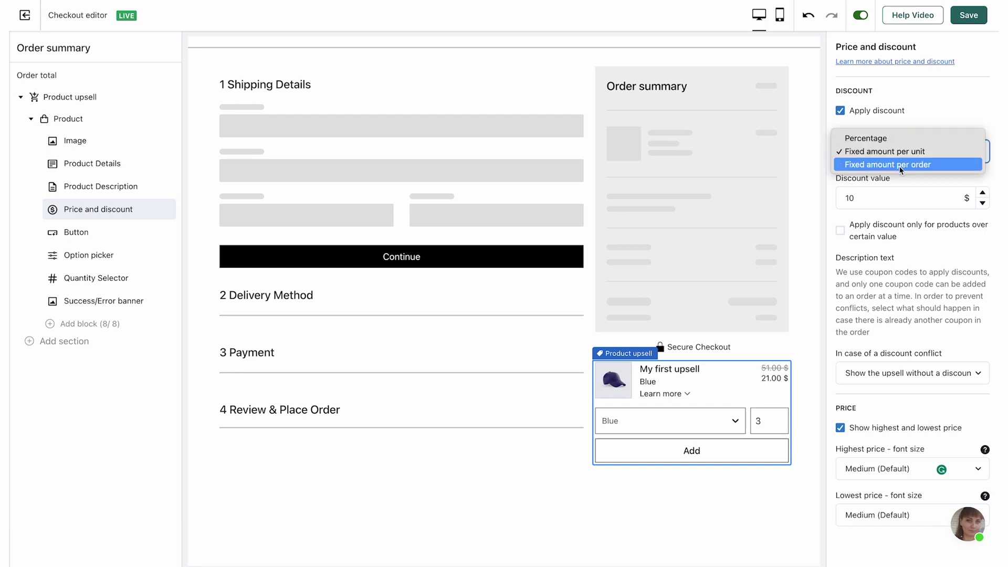
pyautogui.click(900, 166)
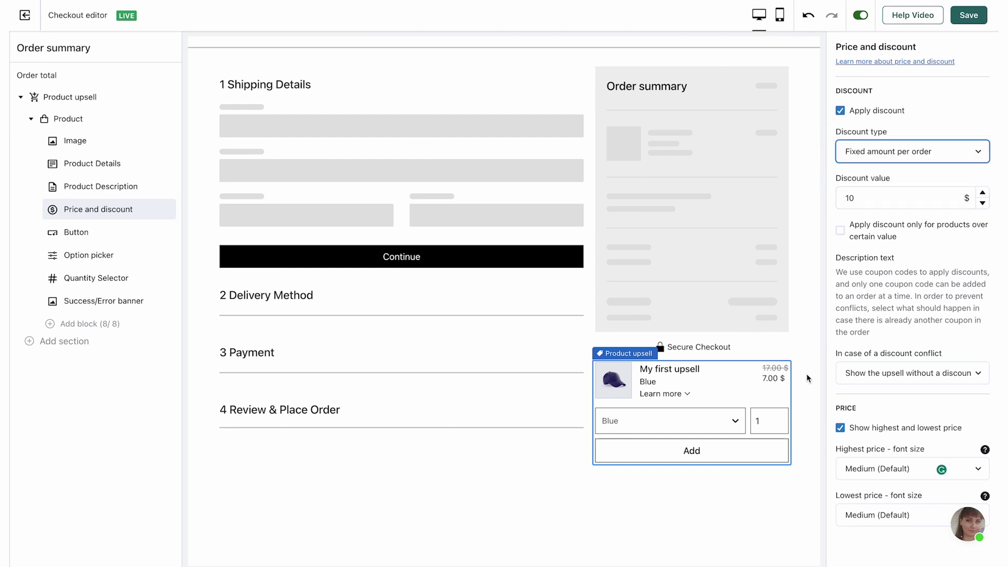
pyautogui.click(778, 418)
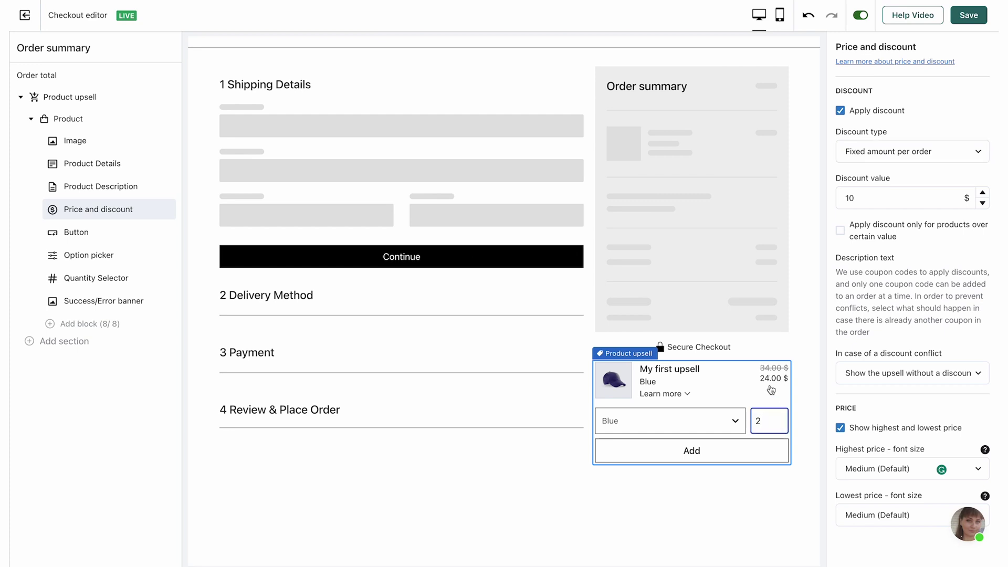
pyautogui.click(778, 425)
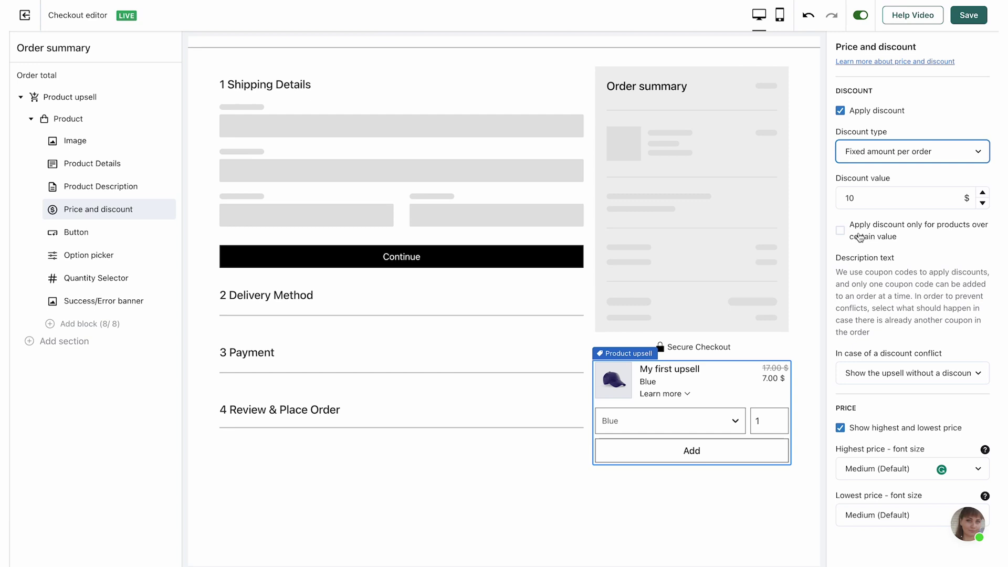
# Step: Drop the minimum-price limit and set a 10% percentage discount, showing 15.30 $
pyautogui.click(860, 238)
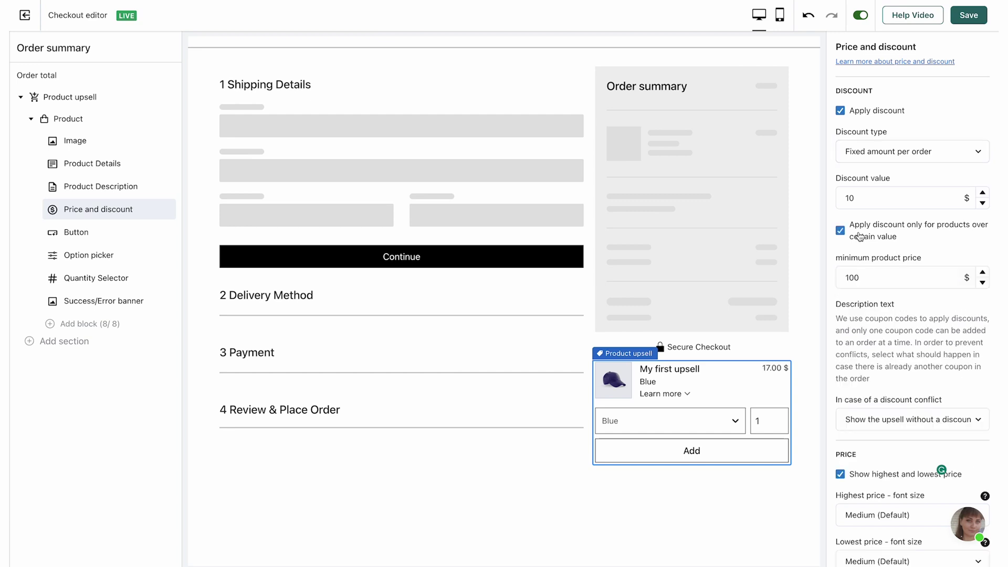
pyautogui.doubleClick(876, 278)
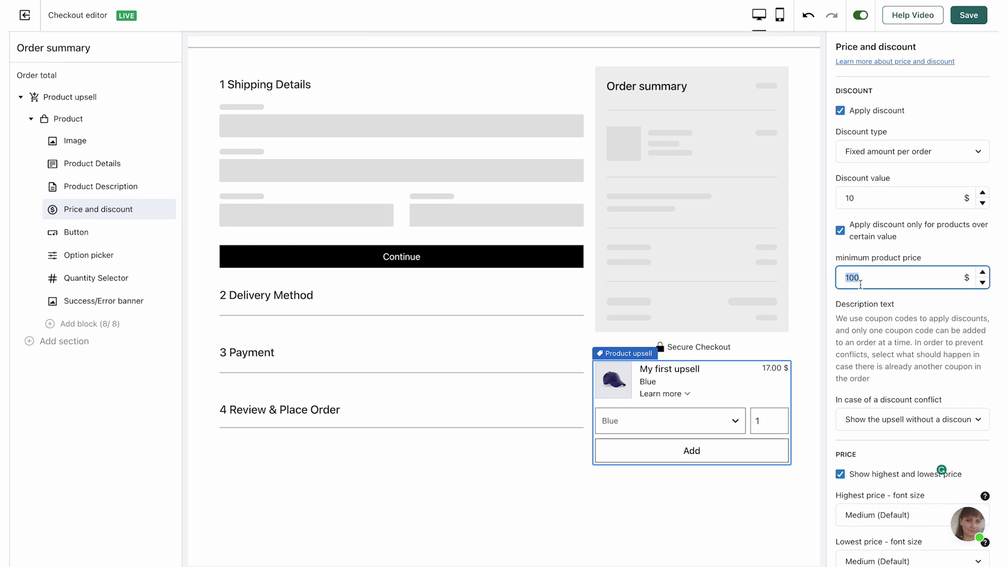
pyautogui.click(841, 232)
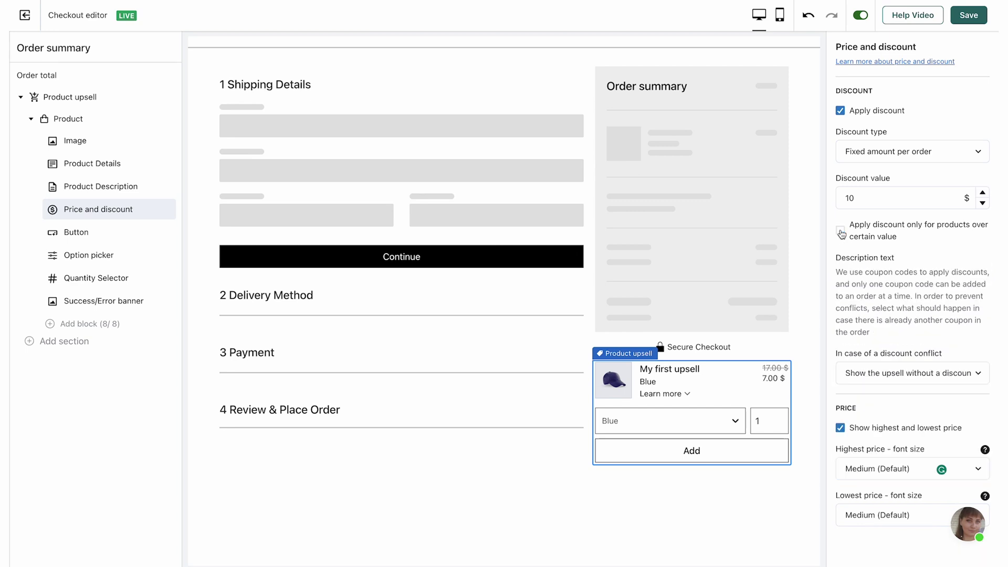
pyautogui.click(864, 160)
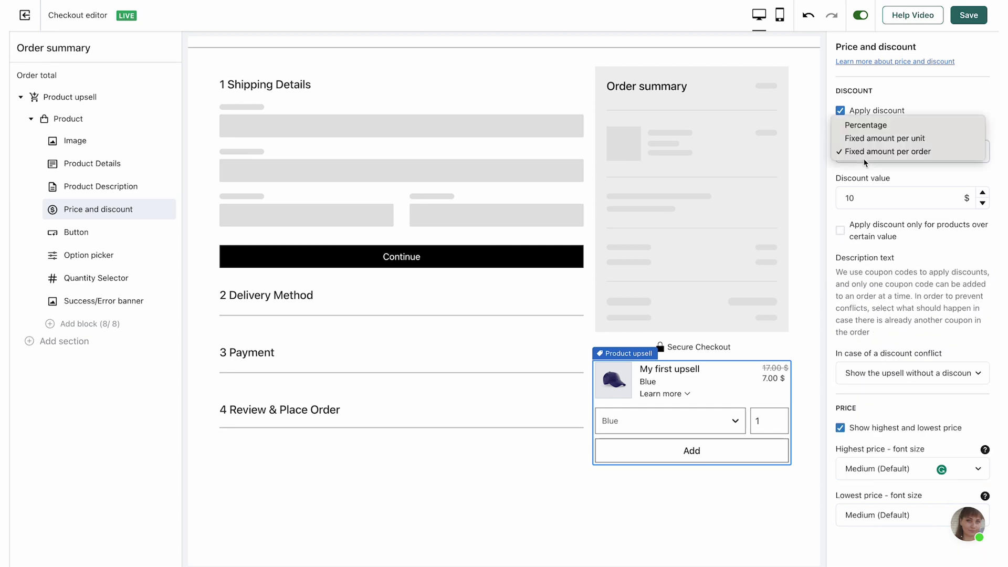
pyautogui.click(869, 126)
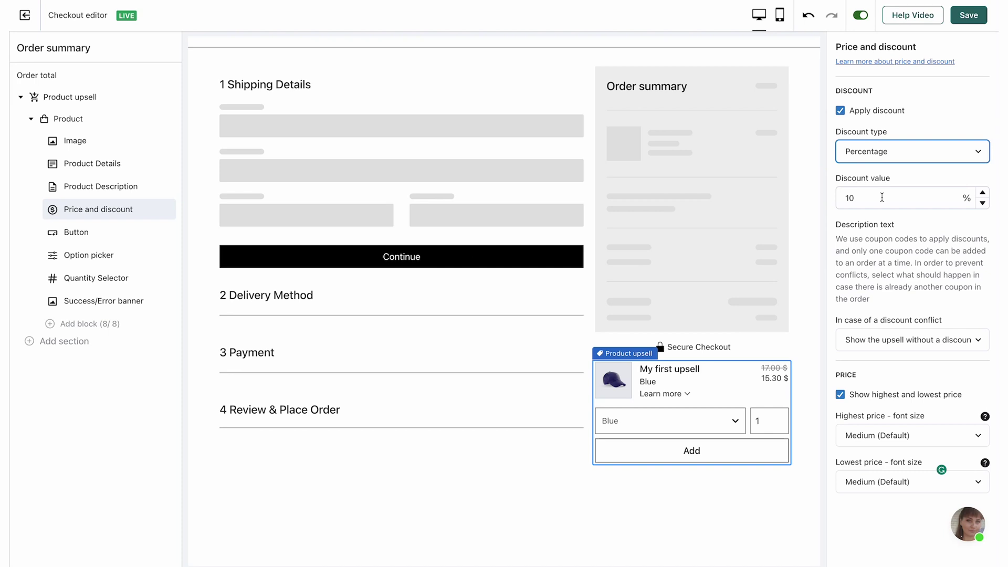
# Step: Set the discount-conflict rule to 'Use the larger discount at the checkout' instead of overriding
pyautogui.click(927, 300)
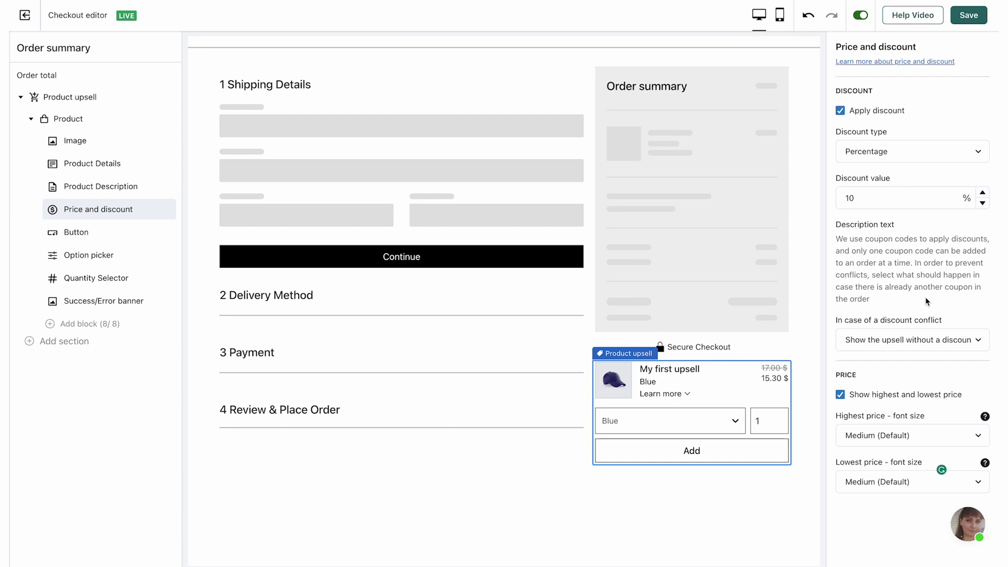
pyautogui.click(934, 340)
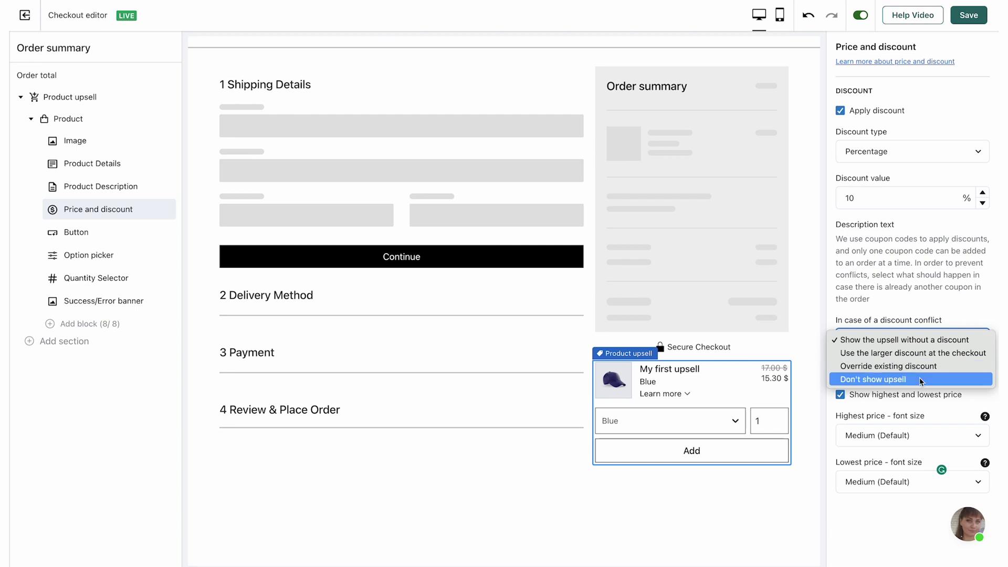
pyautogui.click(884, 366)
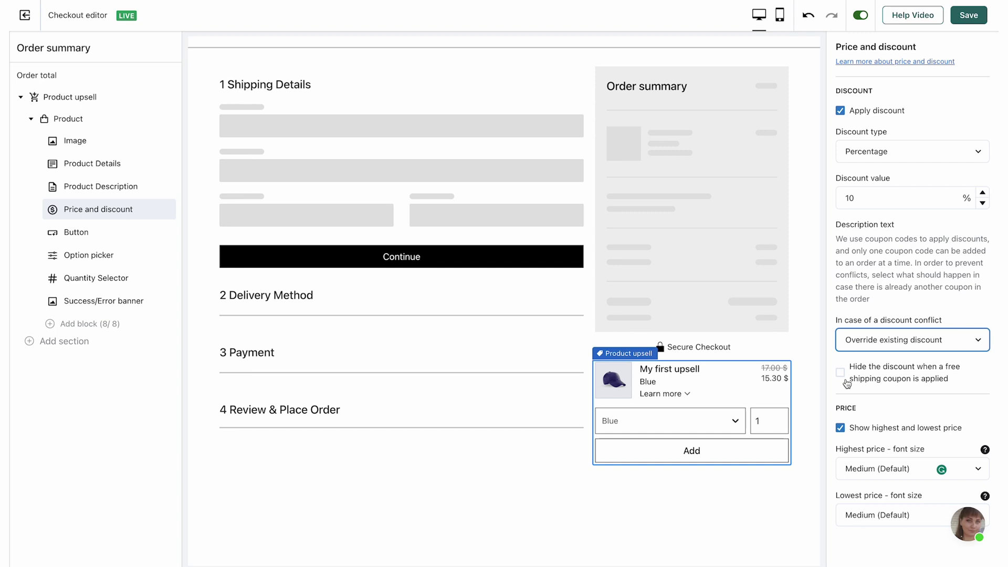
pyautogui.click(850, 340)
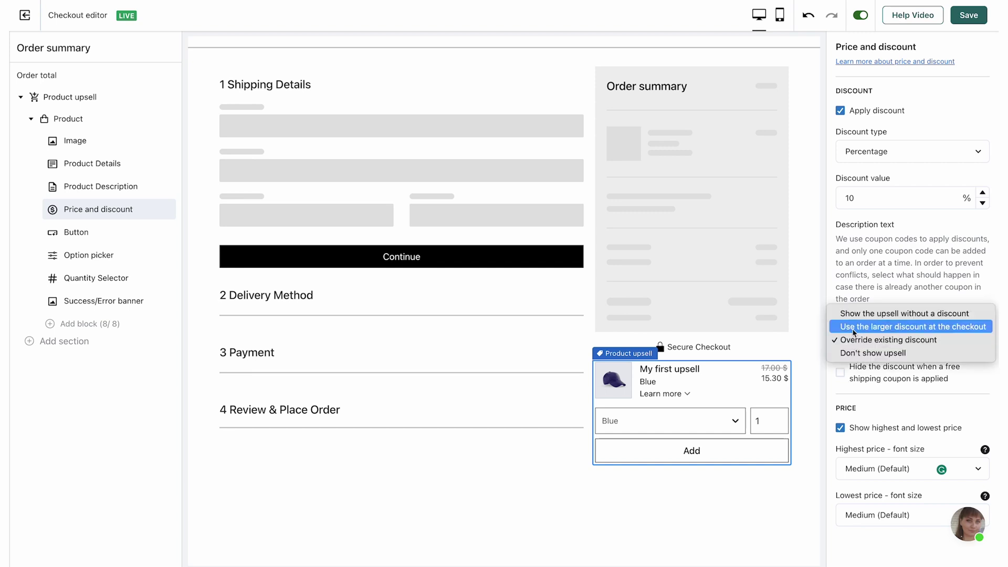
pyautogui.click(854, 332)
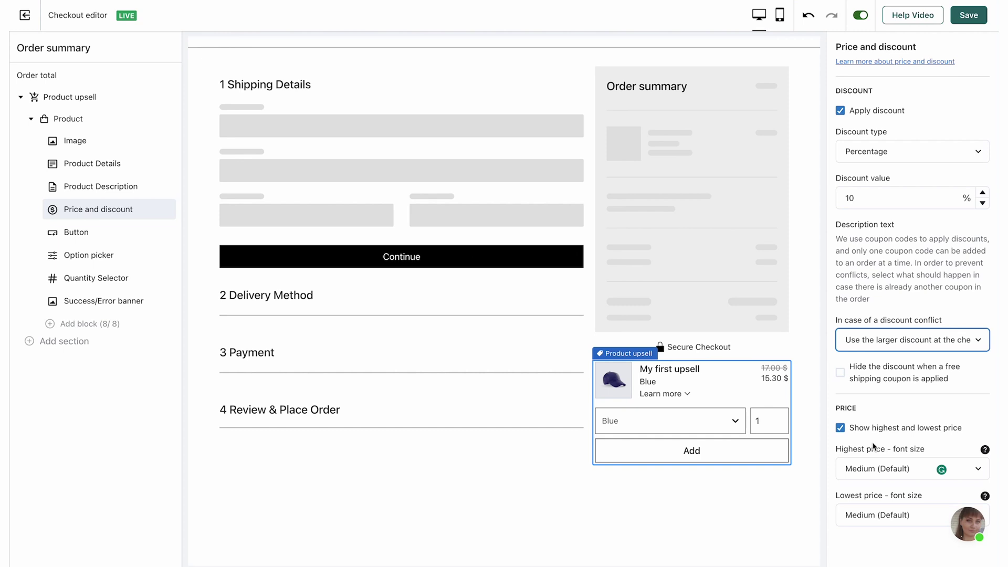
pyautogui.click(876, 419)
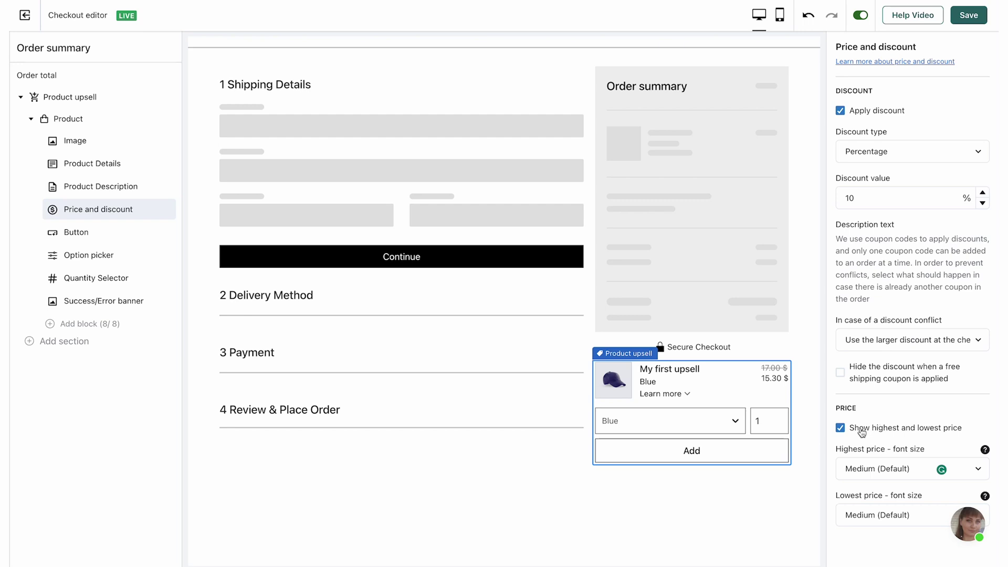
# Step: Keep highest and lowest prices shown and set the lowest price font size to Large
pyautogui.click(860, 429)
pyautogui.scroll(-1, 861, 432)
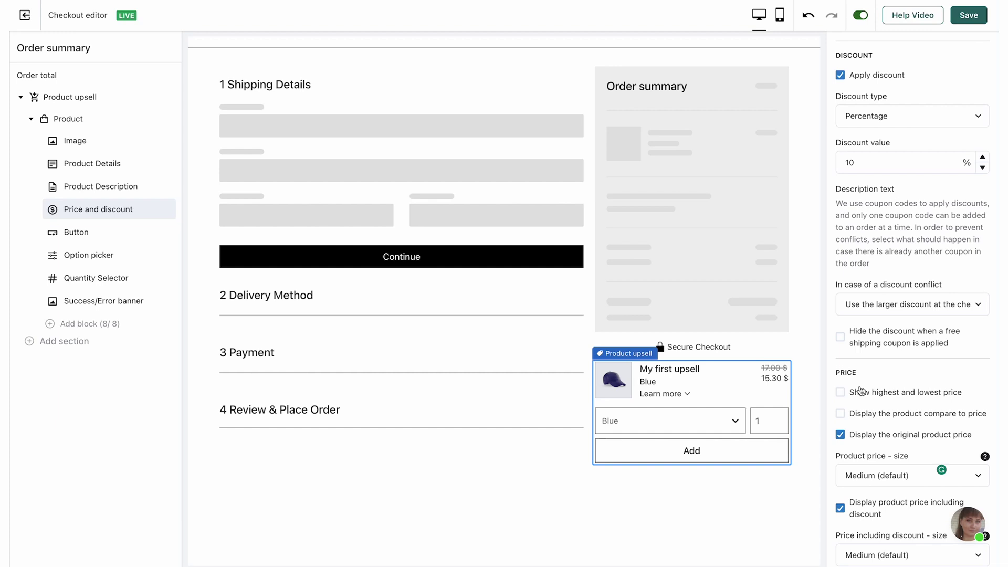
pyautogui.click(841, 393)
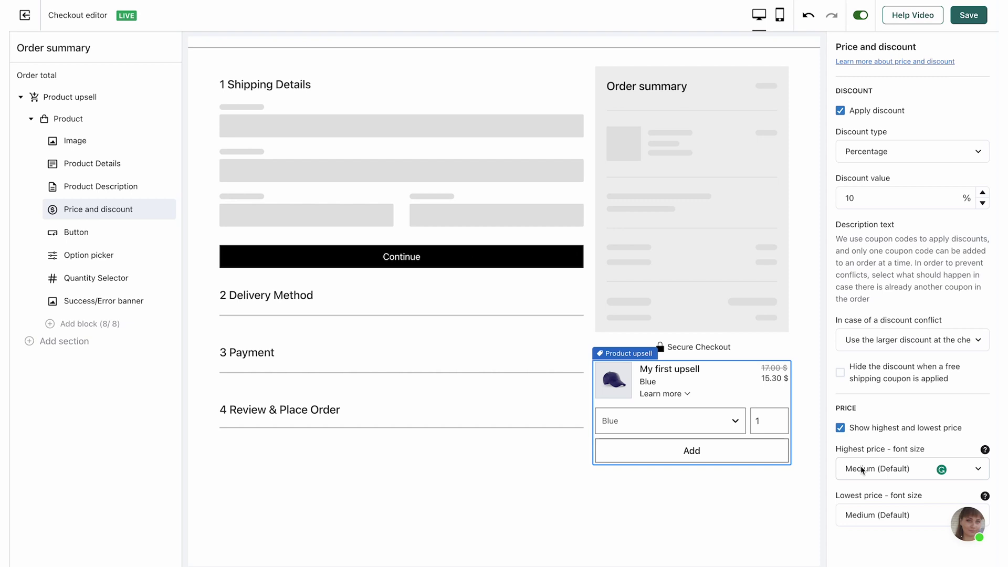
pyautogui.click(866, 519)
pyautogui.click(866, 528)
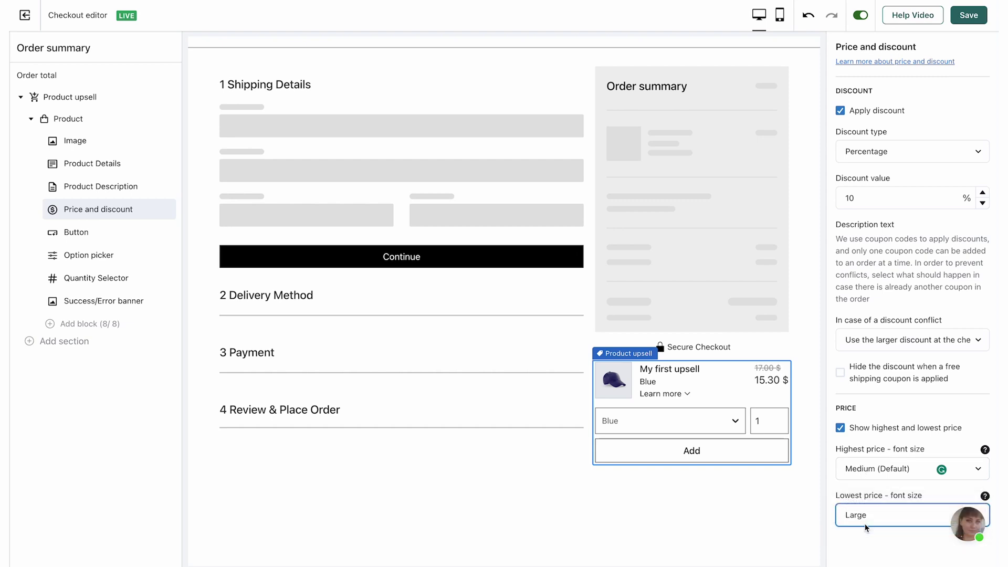
pyautogui.click(524, 419)
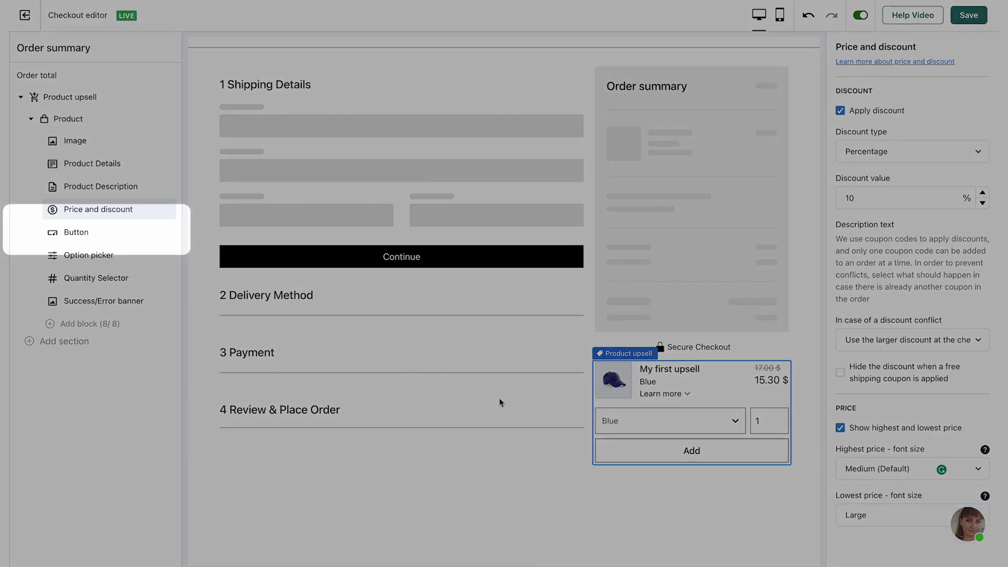
# Step: Set the upsell's button type to Primary
pyautogui.click(94, 232)
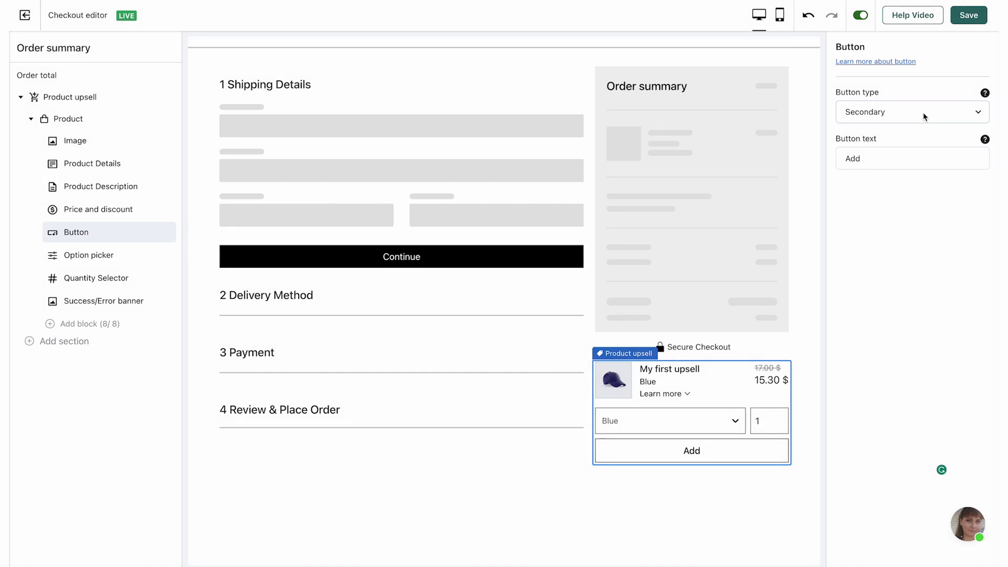
pyautogui.click(925, 116)
pyautogui.click(857, 124)
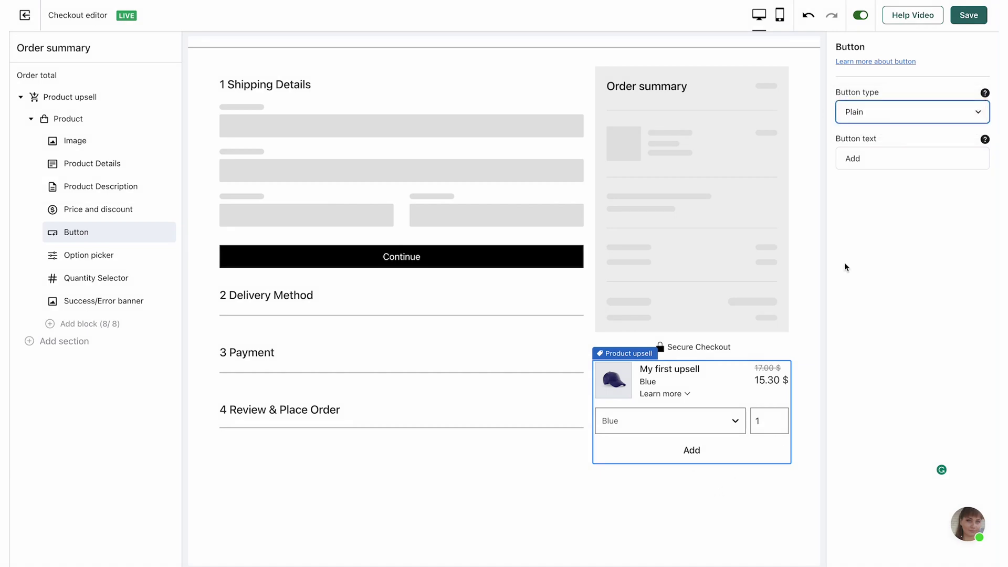
pyautogui.click(893, 112)
pyautogui.click(872, 84)
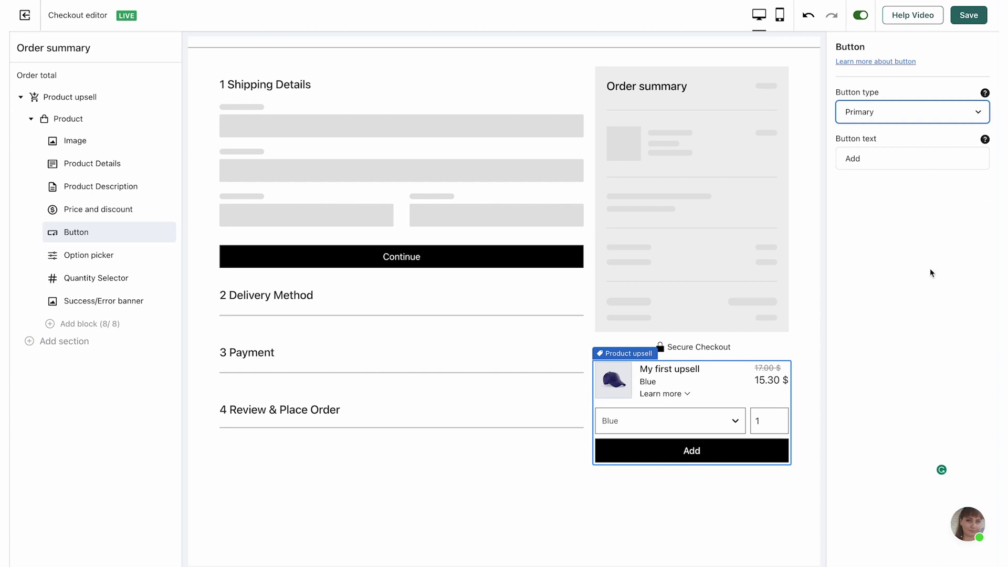
# Step: Change the button text to 'Buy now' and save the checkout
pyautogui.click(913, 212)
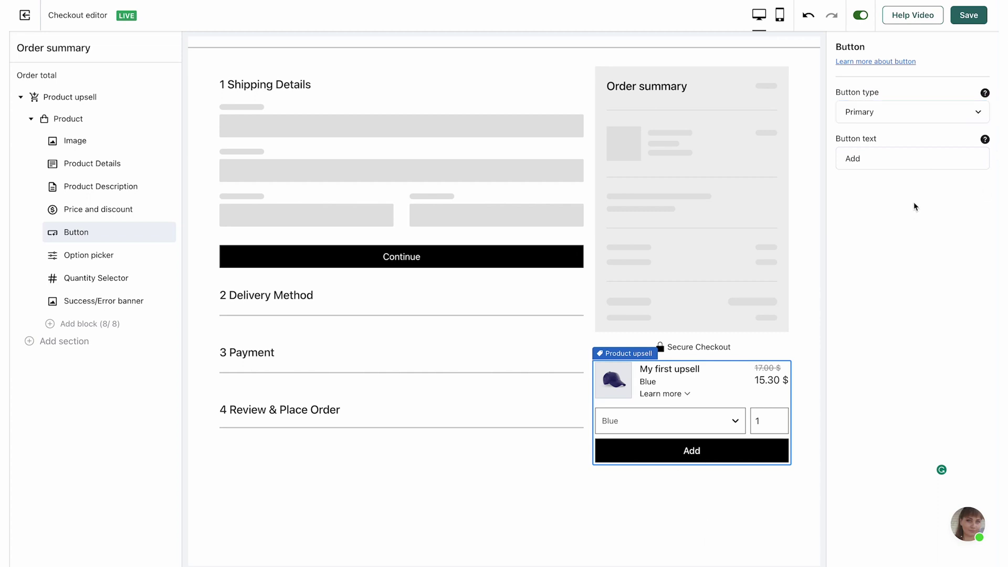
pyautogui.click(900, 160)
pyautogui.write('to cart')
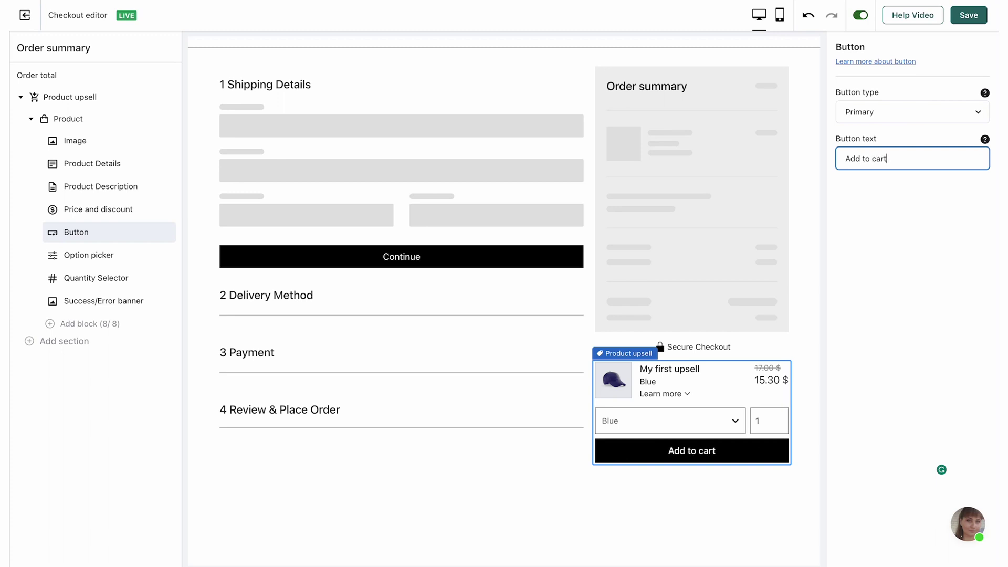
pyautogui.hotkey('ctrl', 'a')
pyautogui.write('Buy now')
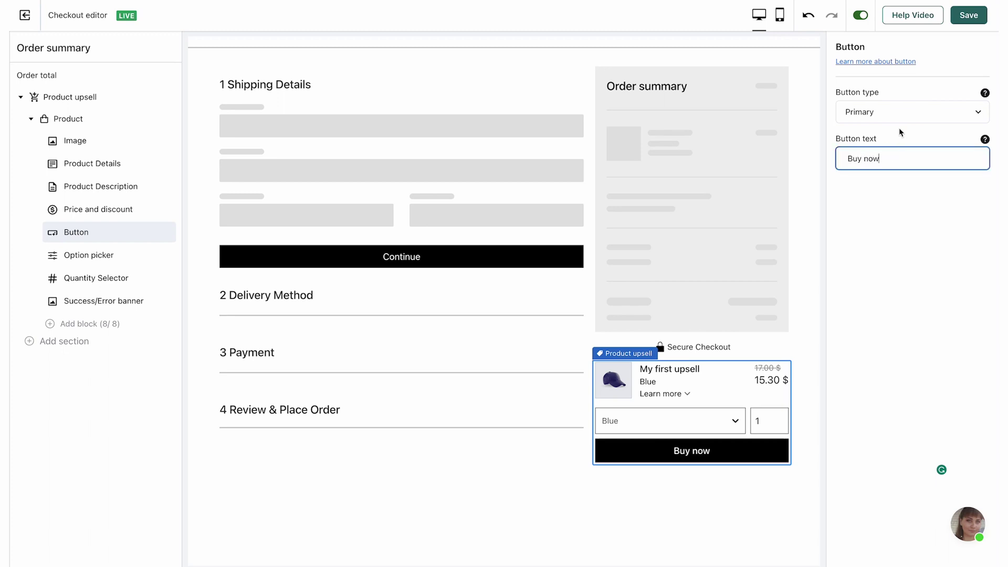
pyautogui.click(966, 16)
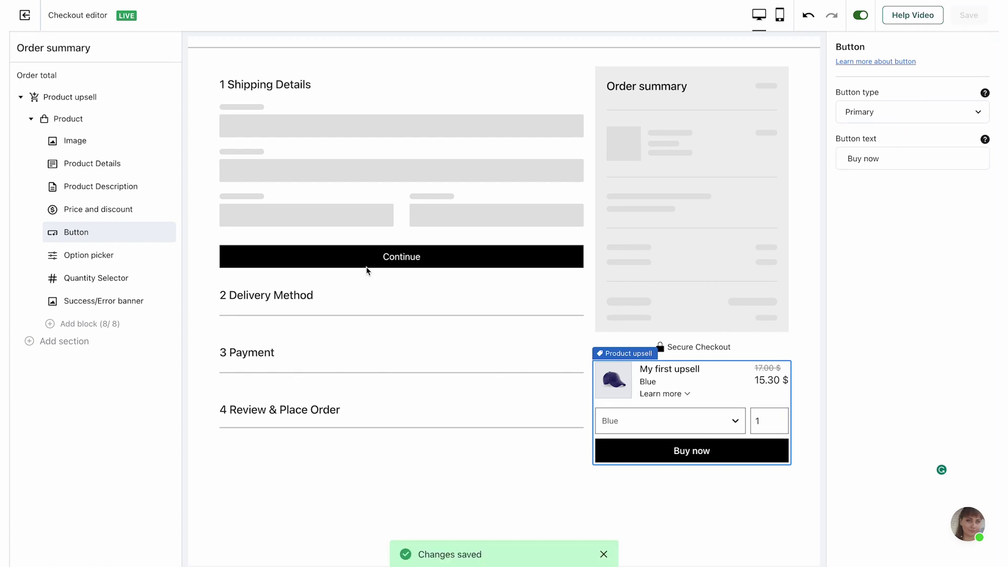
pyautogui.click(68, 258)
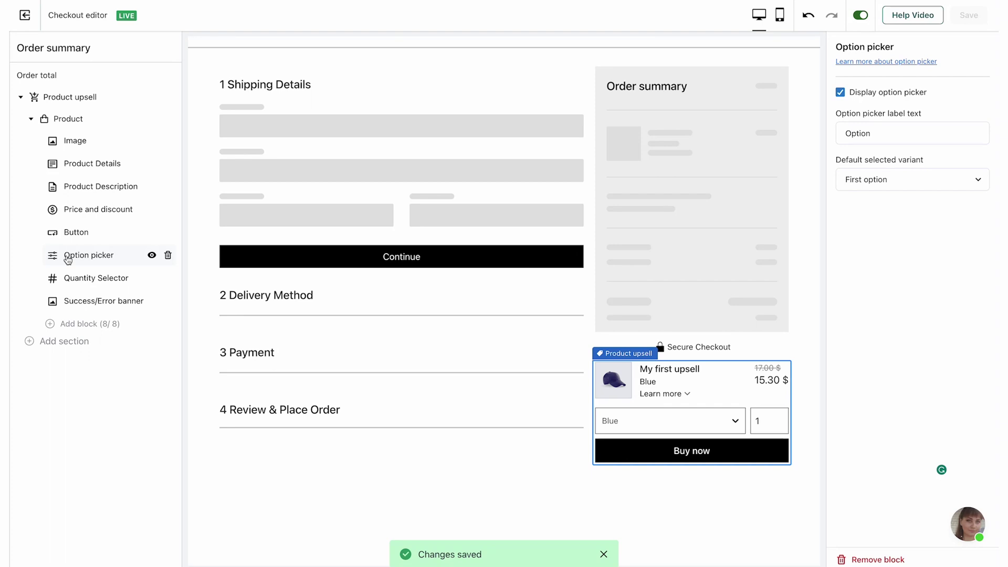
# Step: Keep the option picker displayed and set its label to 'Option'
pyautogui.click(841, 92)
pyautogui.click(842, 94)
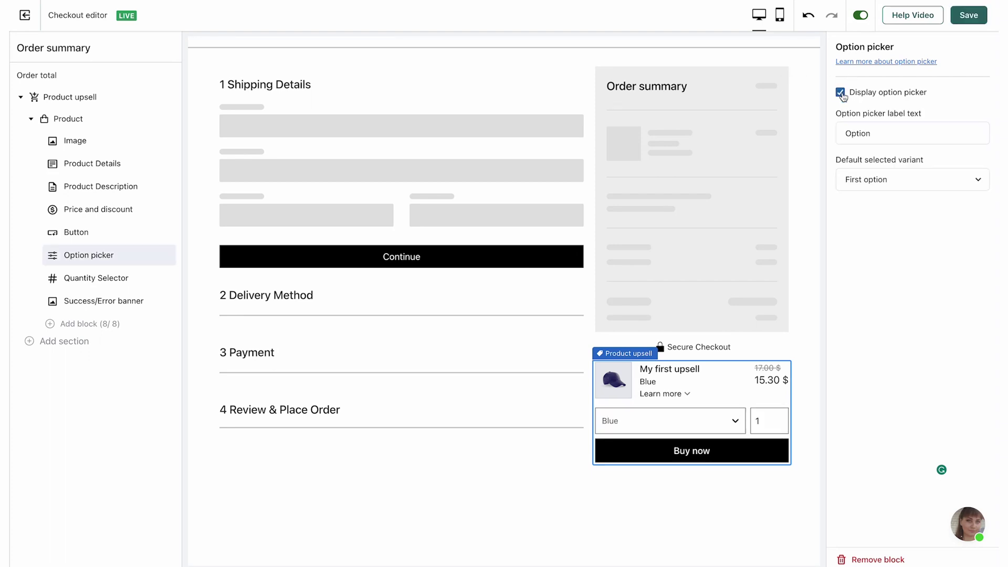
pyautogui.click(922, 117)
pyautogui.hotkey('ctrl', 'a')
pyautogui.write('Option')
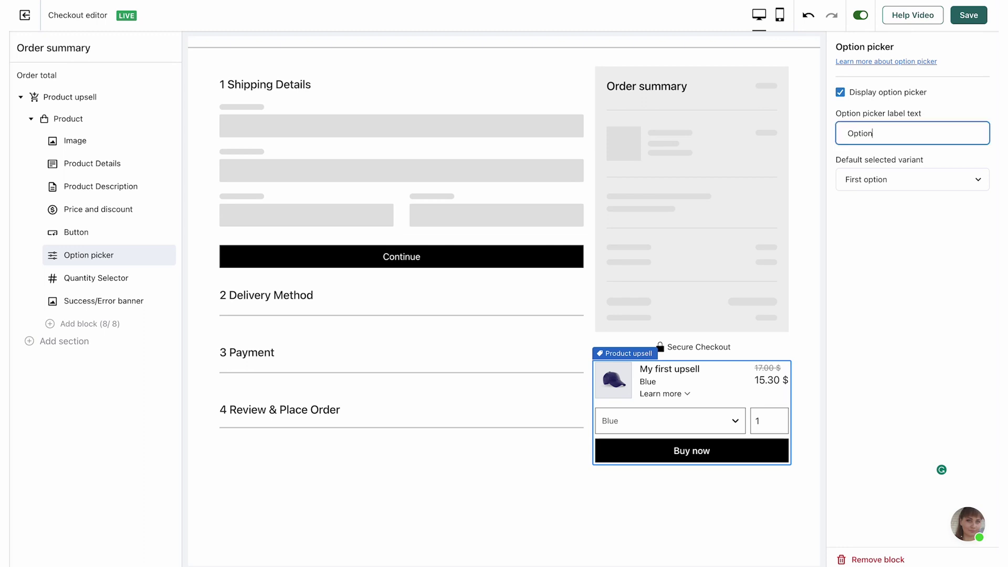
pyautogui.click(893, 265)
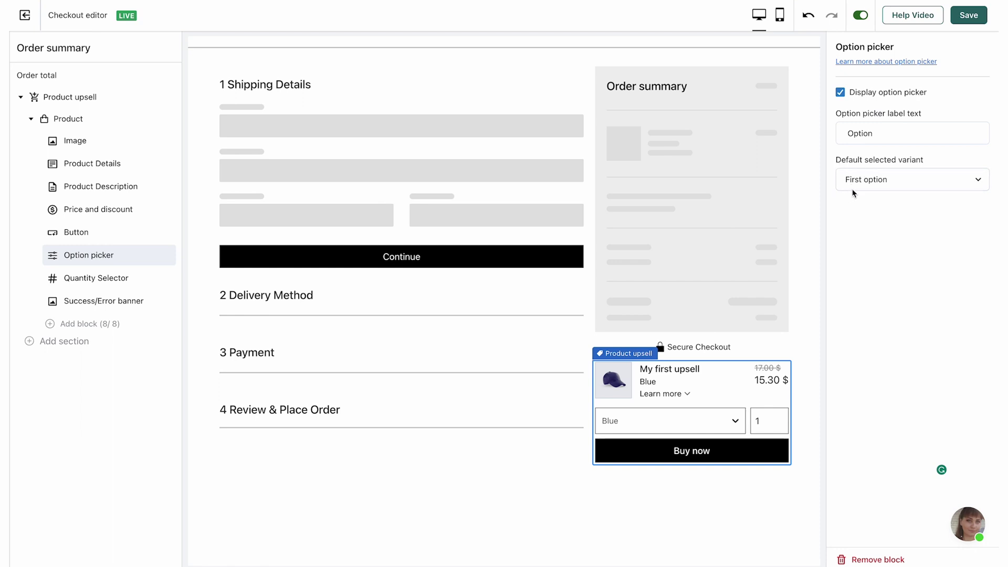
# Step: Make First option the default selected variant, then save
pyautogui.click(882, 189)
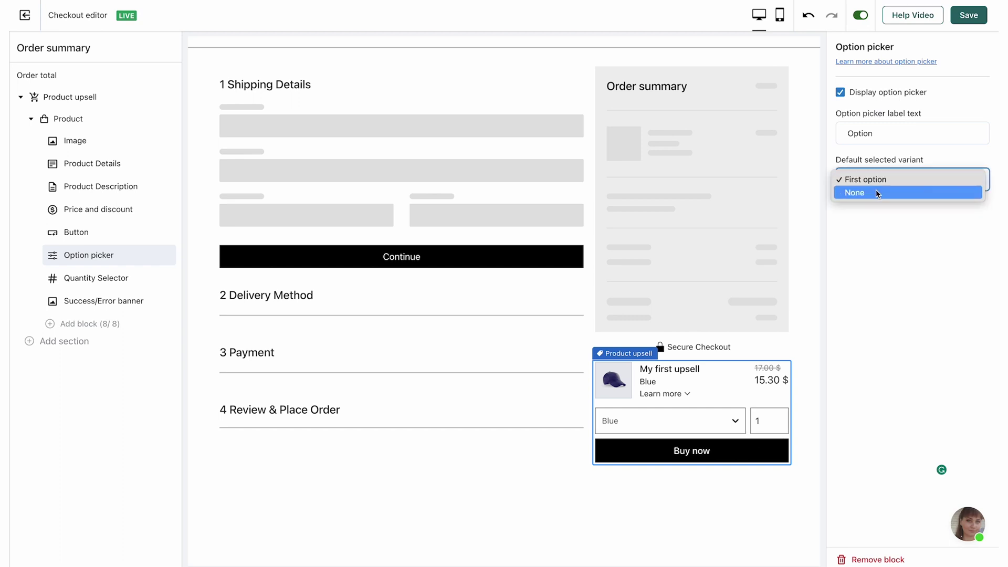
pyautogui.click(876, 192)
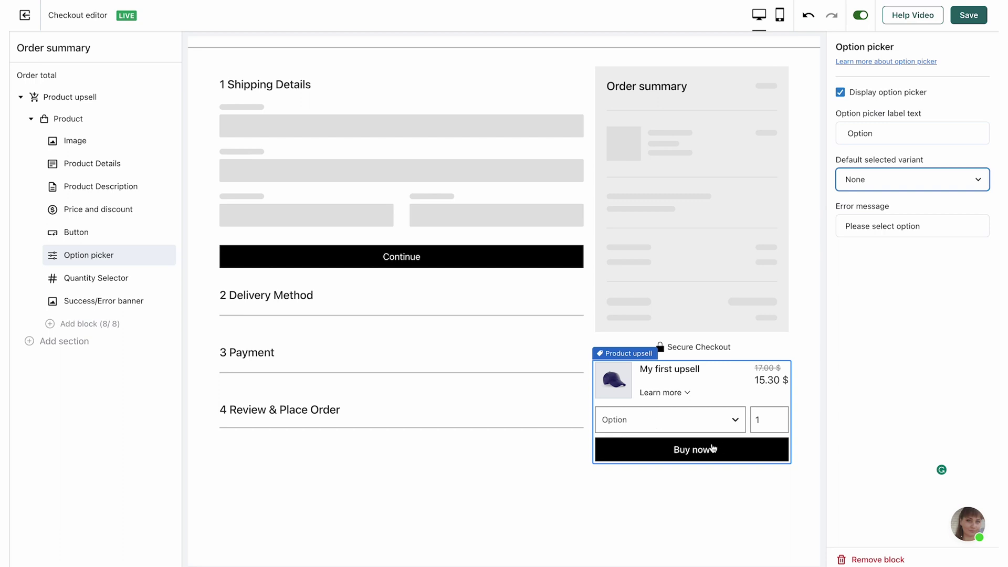
pyautogui.click(884, 179)
pyautogui.click(877, 167)
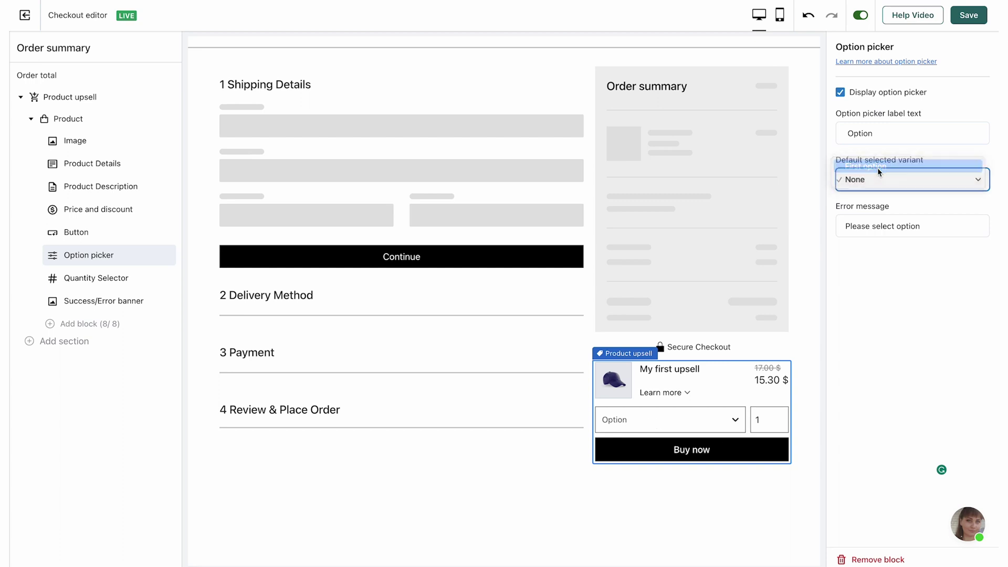
pyautogui.click(965, 18)
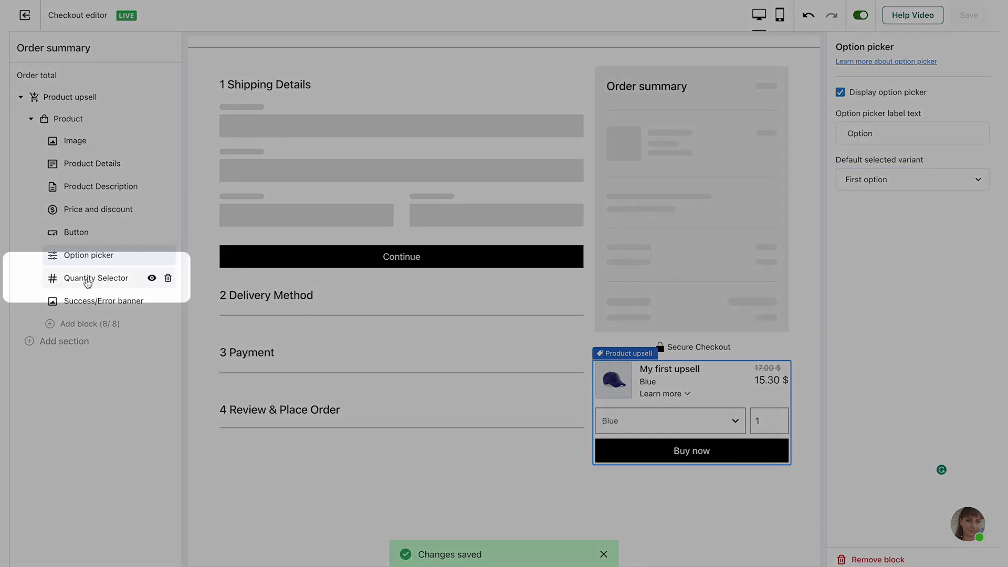
# Step: Display the quantity selector with a default quantity of 3, checked in the preview
pyautogui.click(88, 282)
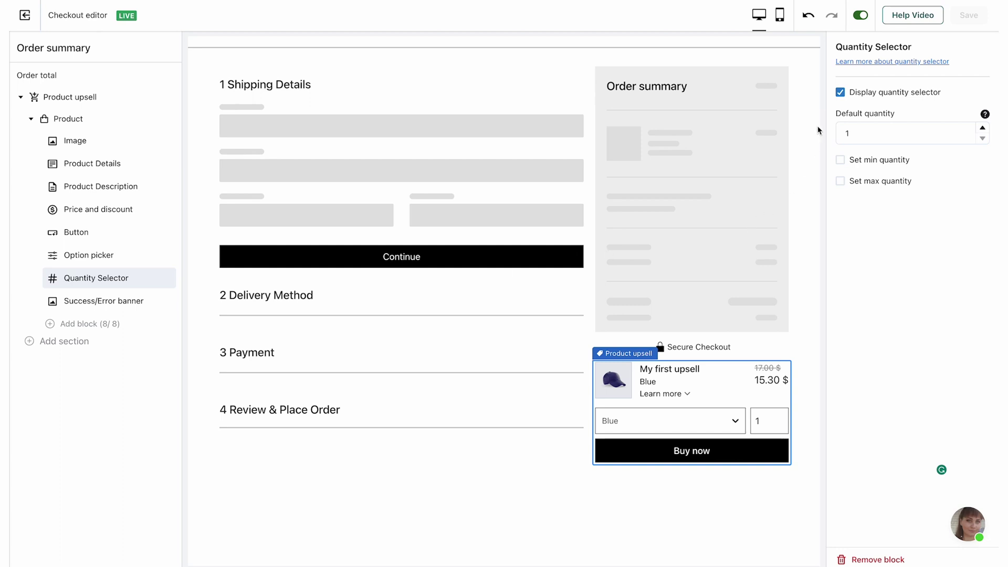
pyautogui.click(841, 93)
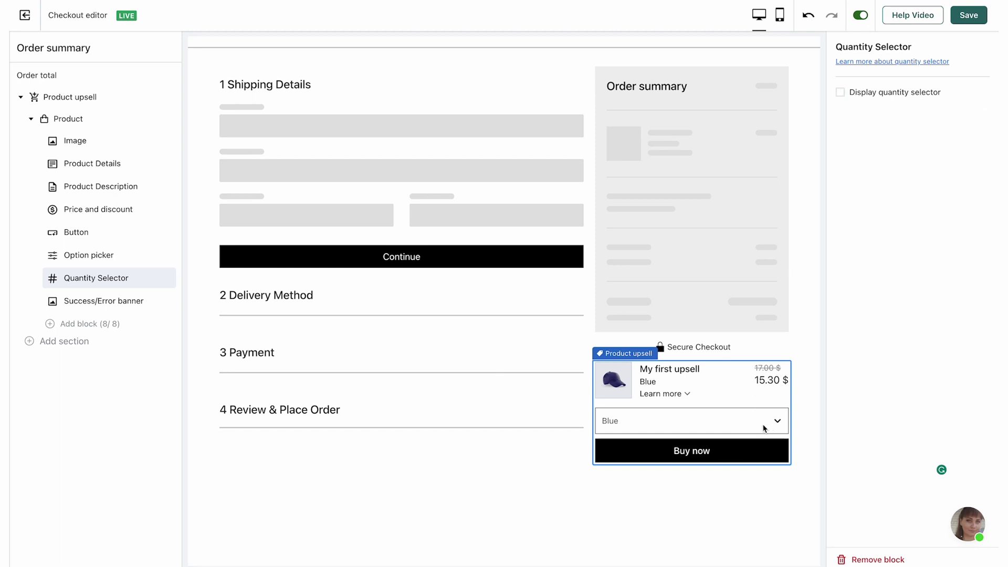
pyautogui.click(841, 92)
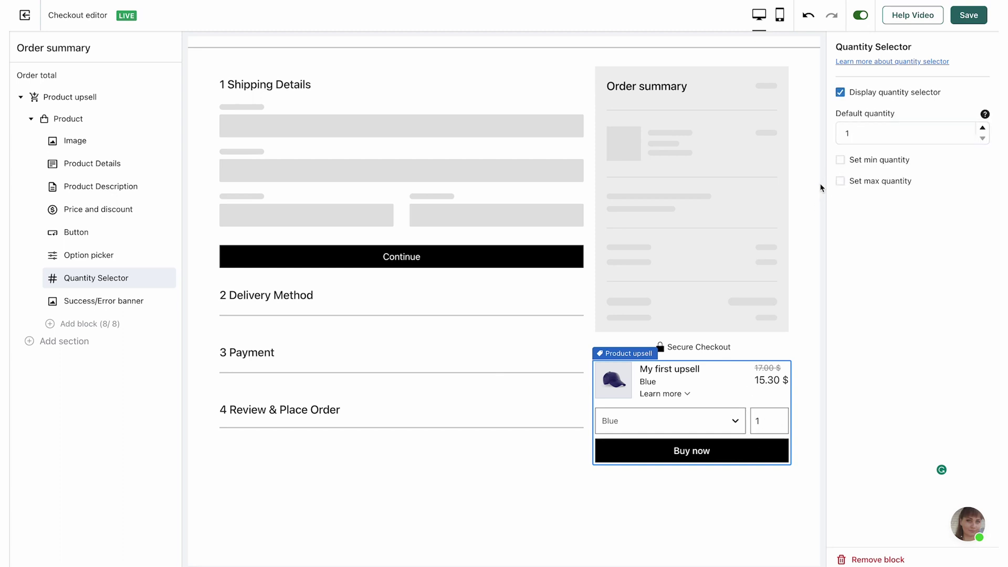
pyautogui.doubleClick(758, 422)
pyautogui.click(982, 127)
pyautogui.click(983, 127)
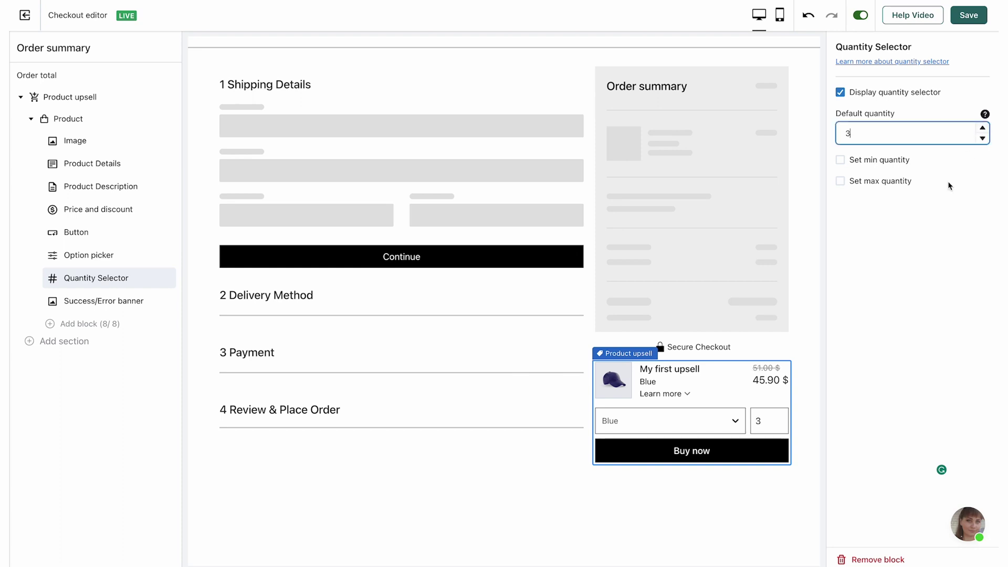
pyautogui.click(776, 425)
pyautogui.click(776, 425)
pyautogui.click(776, 418)
pyautogui.click(777, 419)
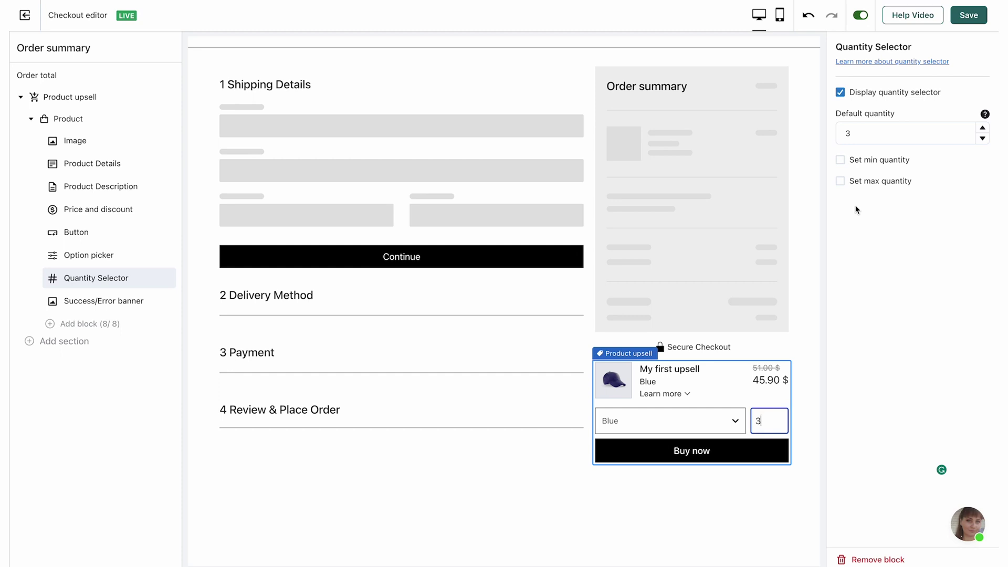
# Step: Limit quantity to minimum 3 and maximum 5, test 5 in the preview, and save
pyautogui.click(842, 159)
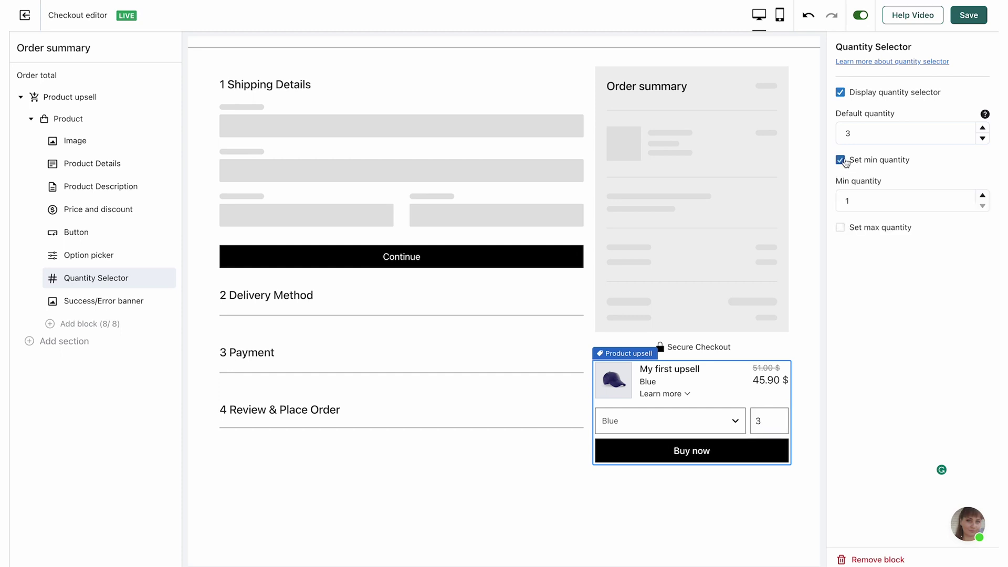
pyautogui.doubleClick(877, 200)
pyautogui.write('3')
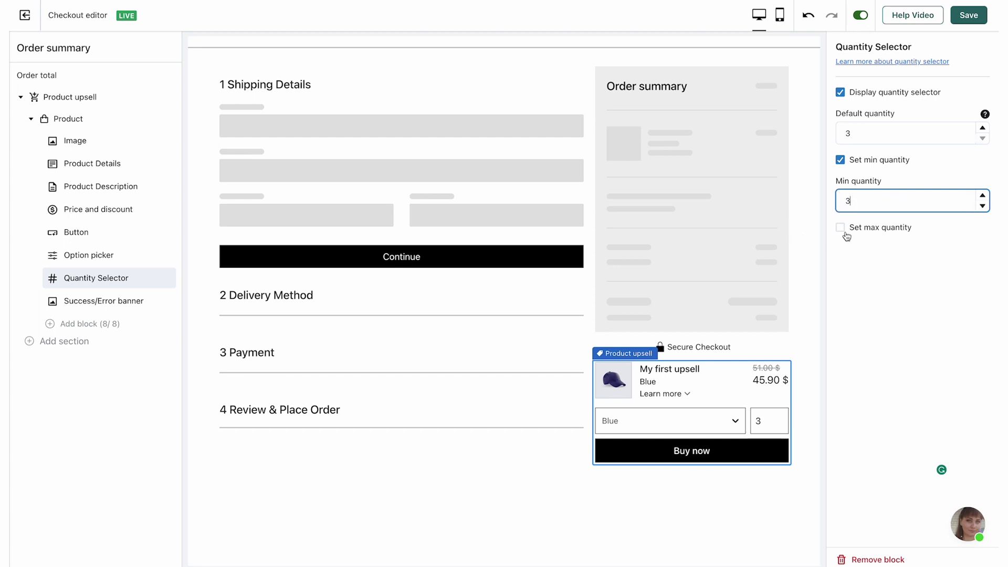
pyautogui.click(841, 227)
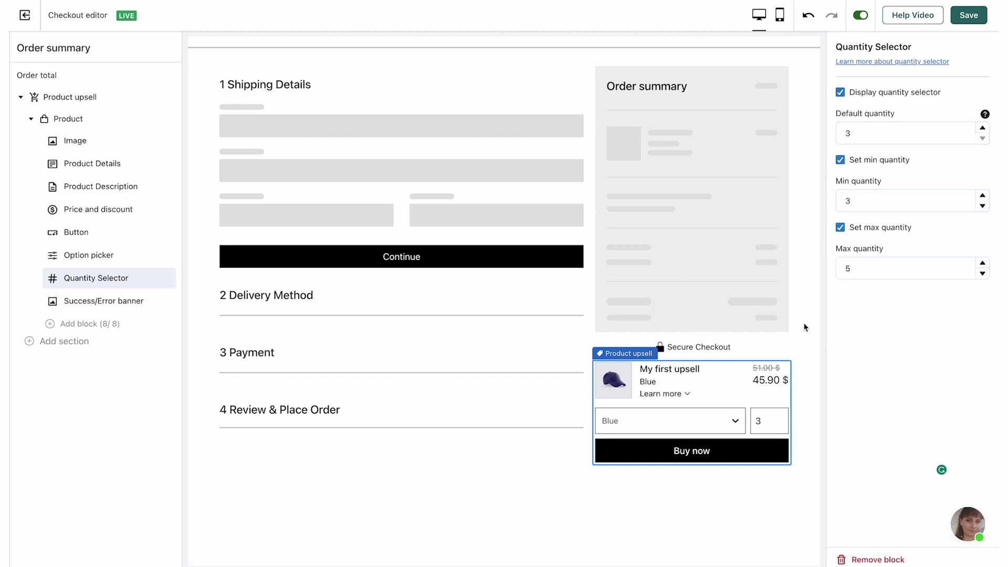
pyautogui.click(776, 421)
pyautogui.doubleClick(776, 418)
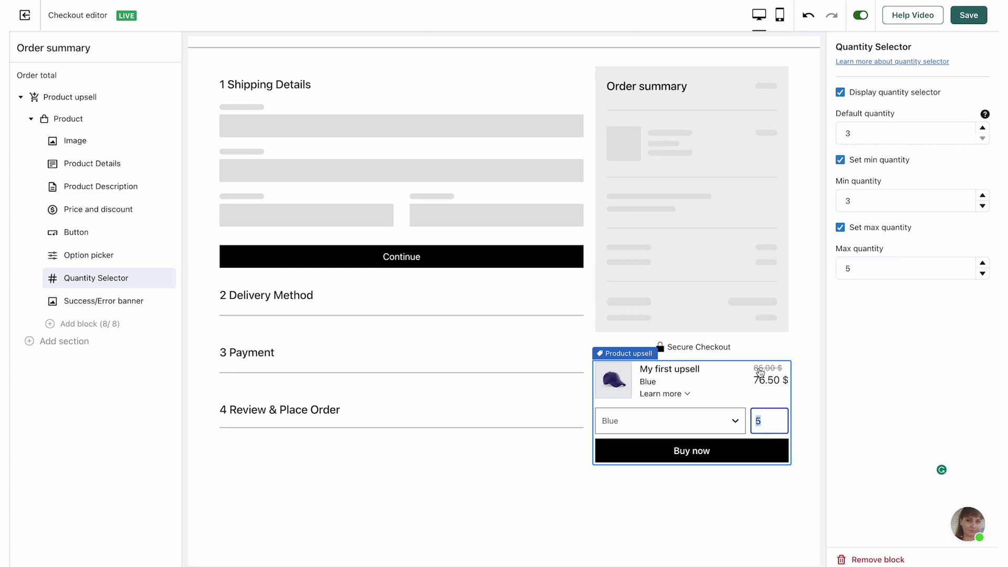
pyautogui.click(885, 378)
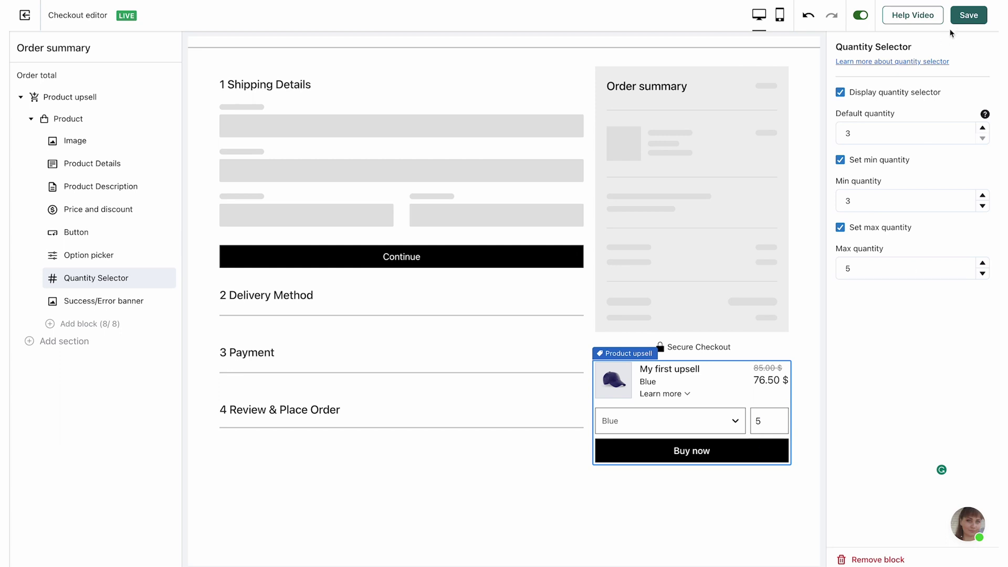
pyautogui.click(968, 15)
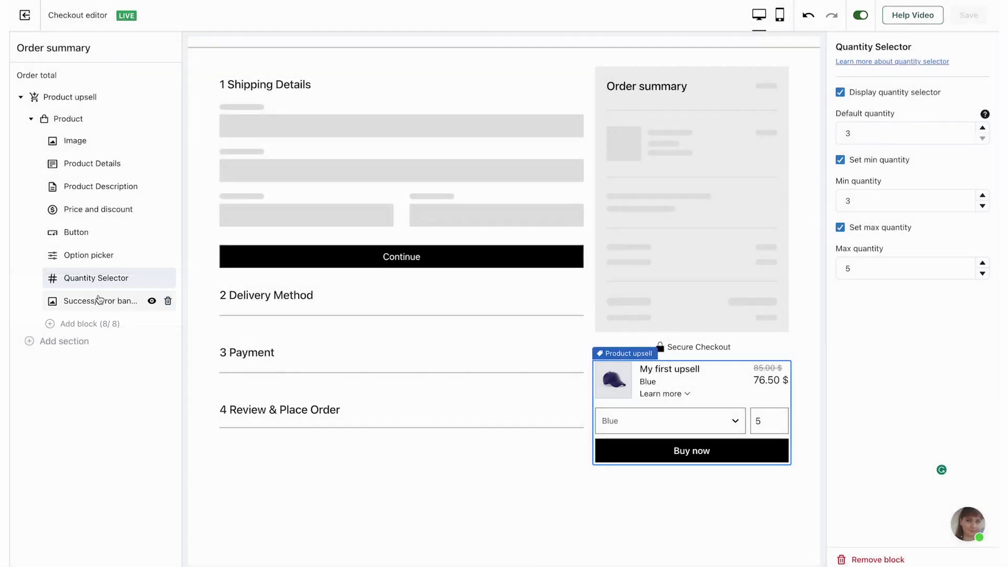
# Step: Show the Success/Error banner and preview the success banner
pyautogui.click(126, 301)
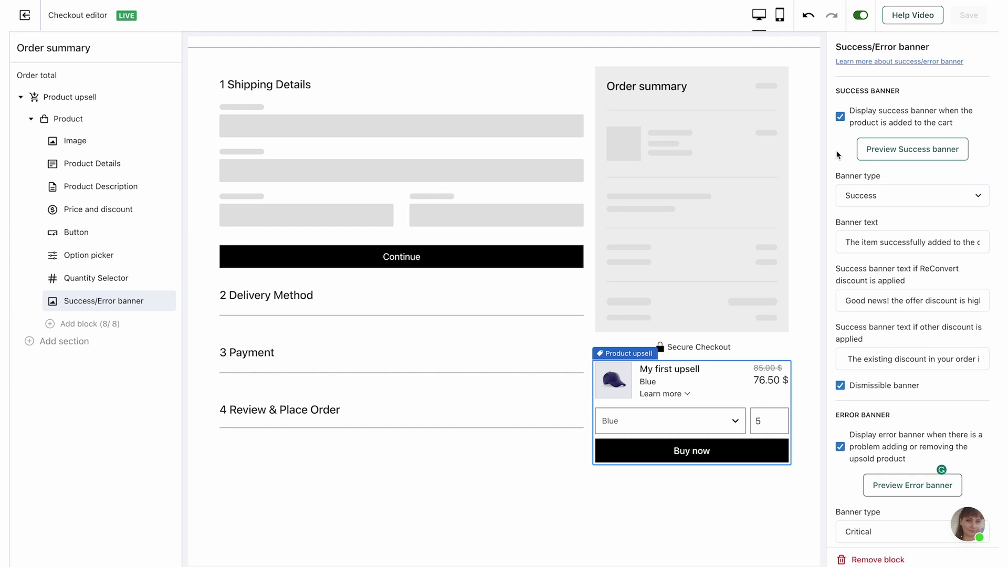
pyautogui.doubleClick(842, 122)
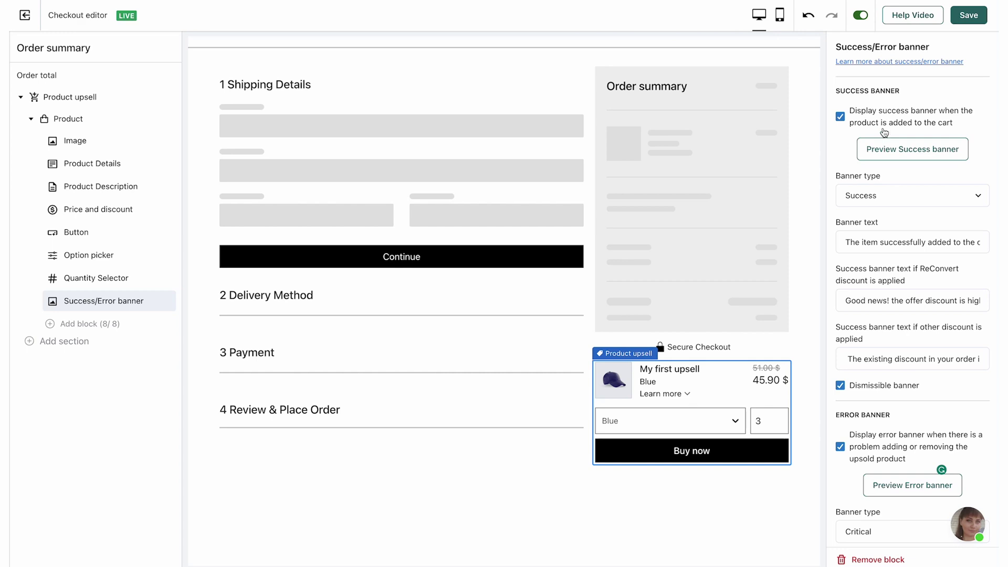
pyautogui.click(893, 156)
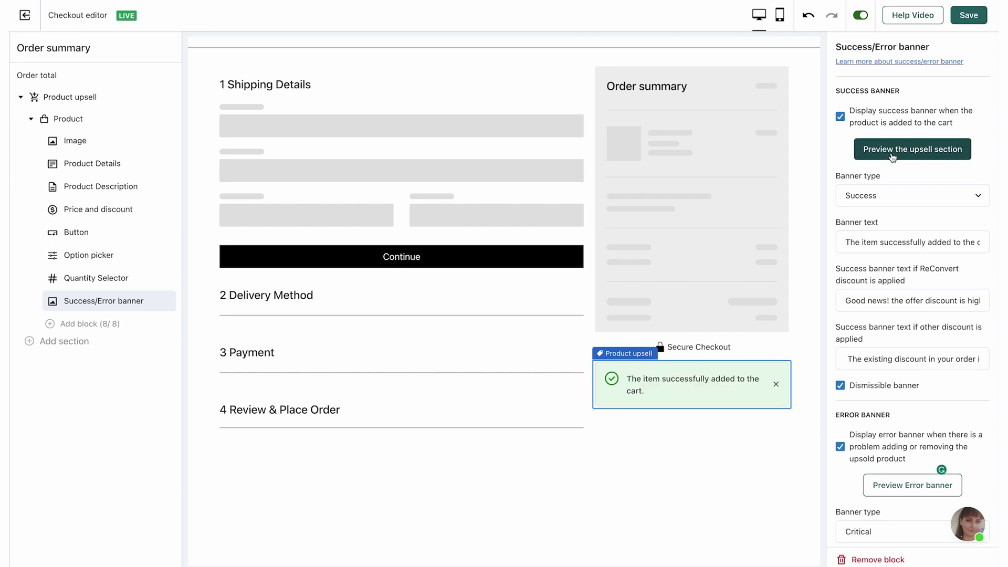
# Step: Try the Info, Warning and Critical banner types, then keep Success
pyautogui.click(878, 200)
pyautogui.click(872, 182)
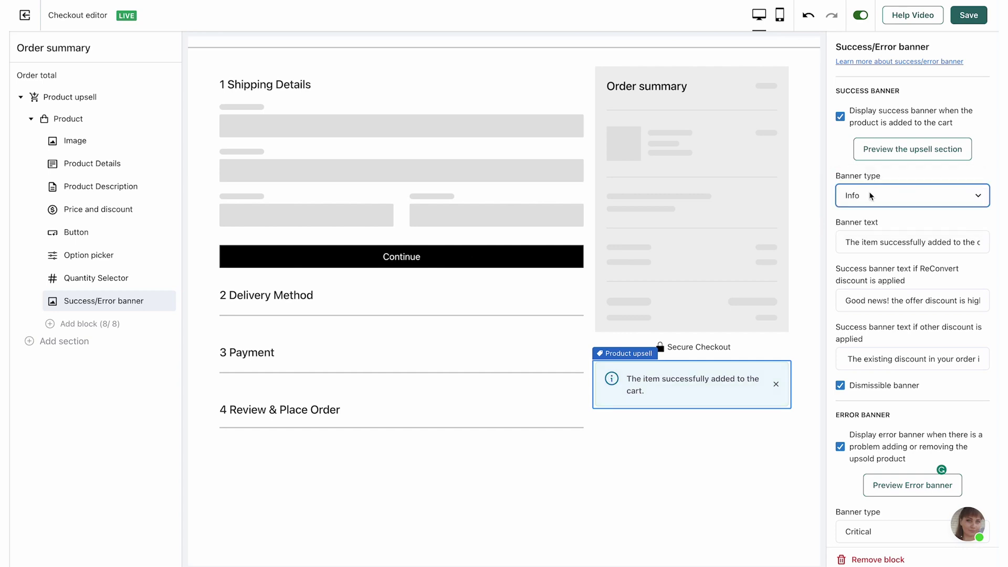
pyautogui.click(873, 204)
pyautogui.click(871, 221)
pyautogui.click(881, 202)
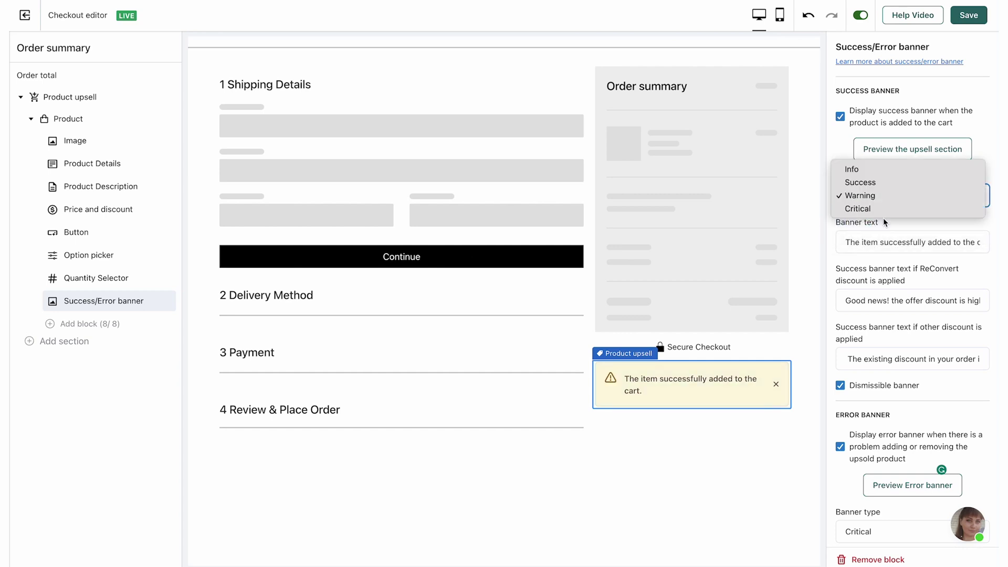
pyautogui.click(884, 209)
pyautogui.click(884, 200)
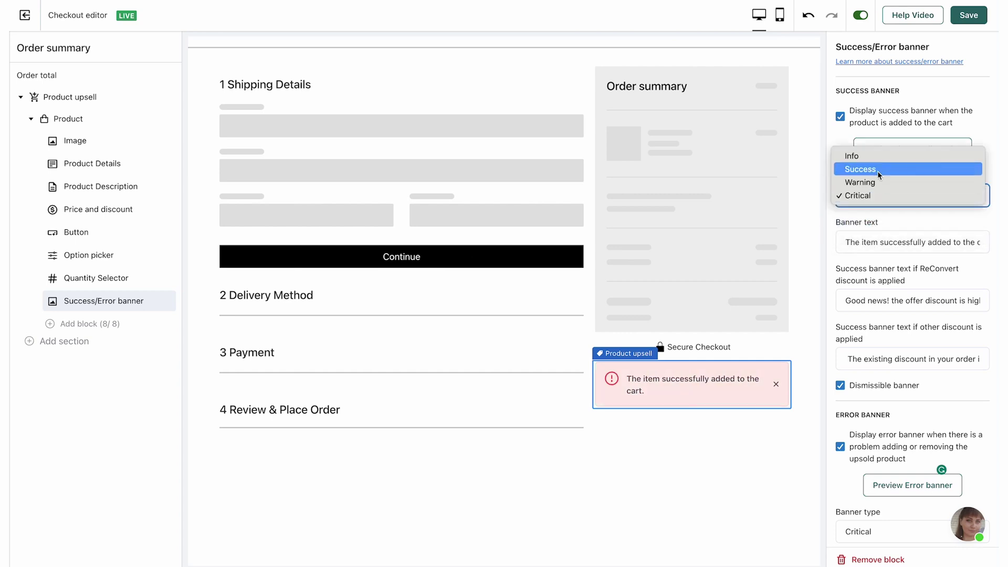
pyautogui.click(878, 171)
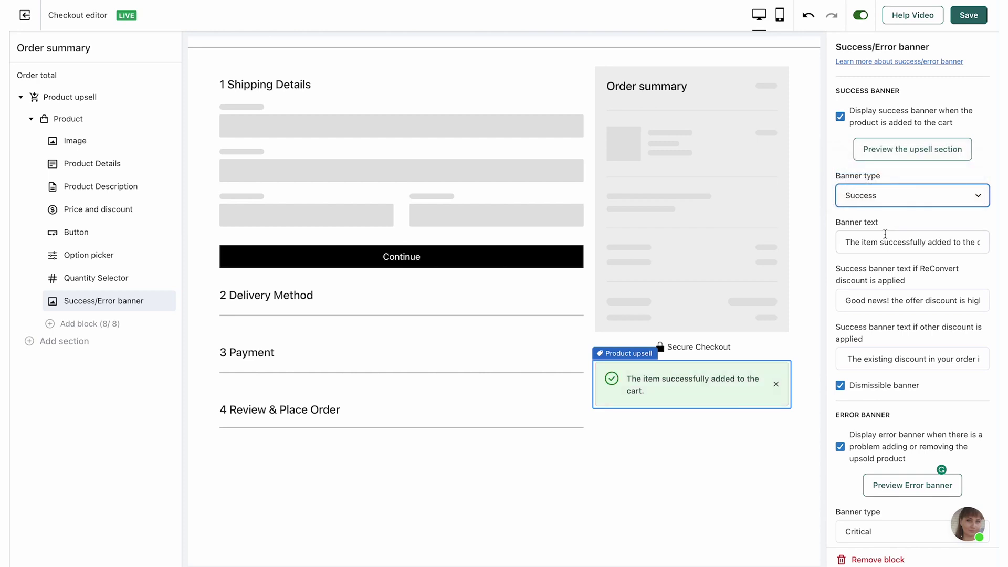
pyautogui.moveTo(855, 241); pyautogui.dragTo(972, 247)
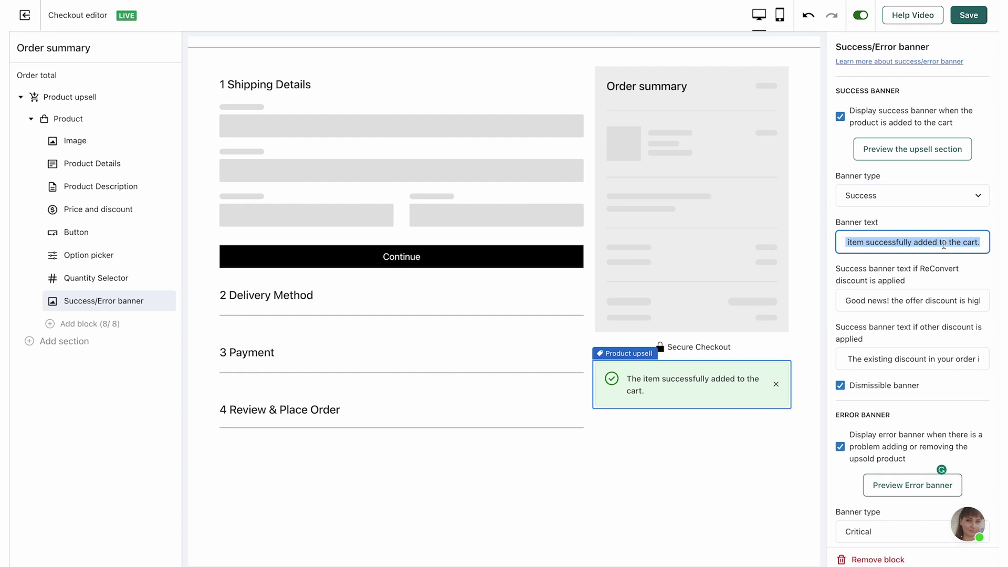
pyautogui.click(939, 285)
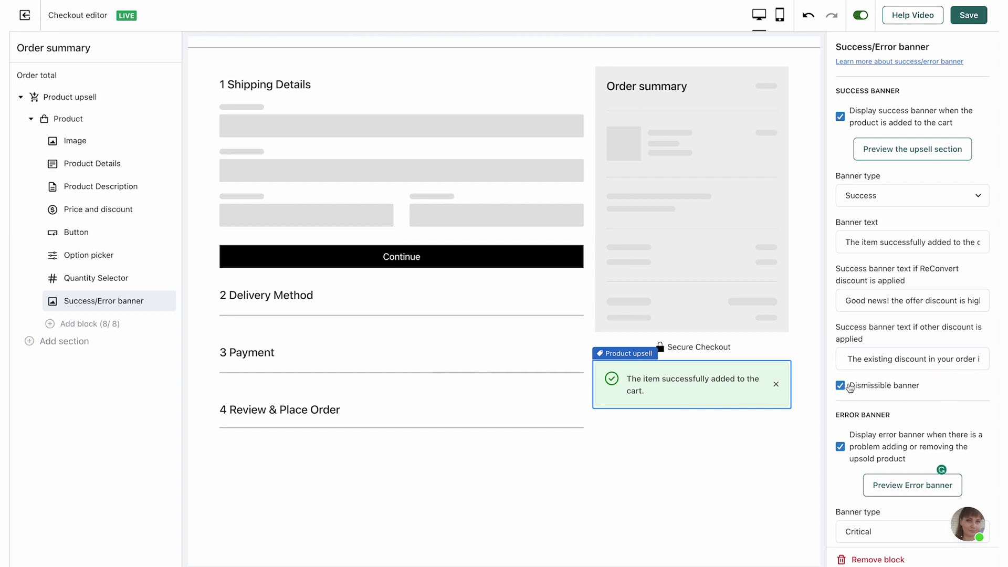
pyautogui.scroll(-2, 845, 389)
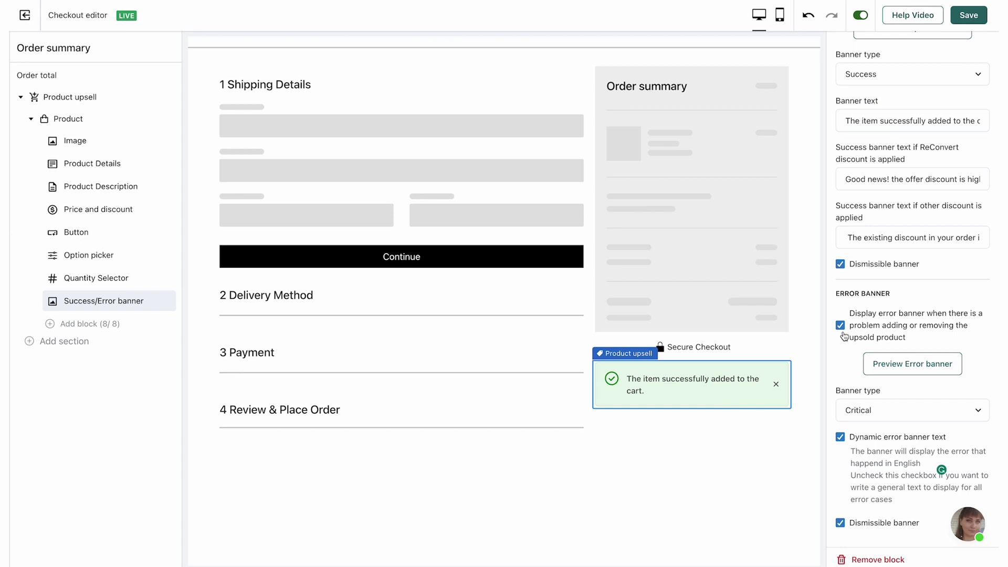
# Step: Replace the dynamic error text with 'Sorry, something went wrong!' and save
pyautogui.click(893, 361)
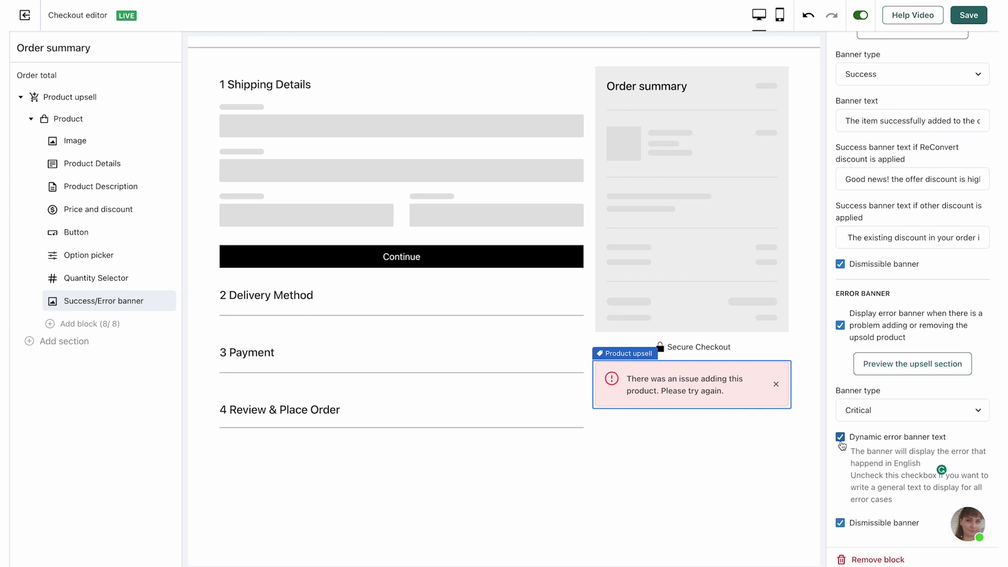
pyautogui.click(841, 439)
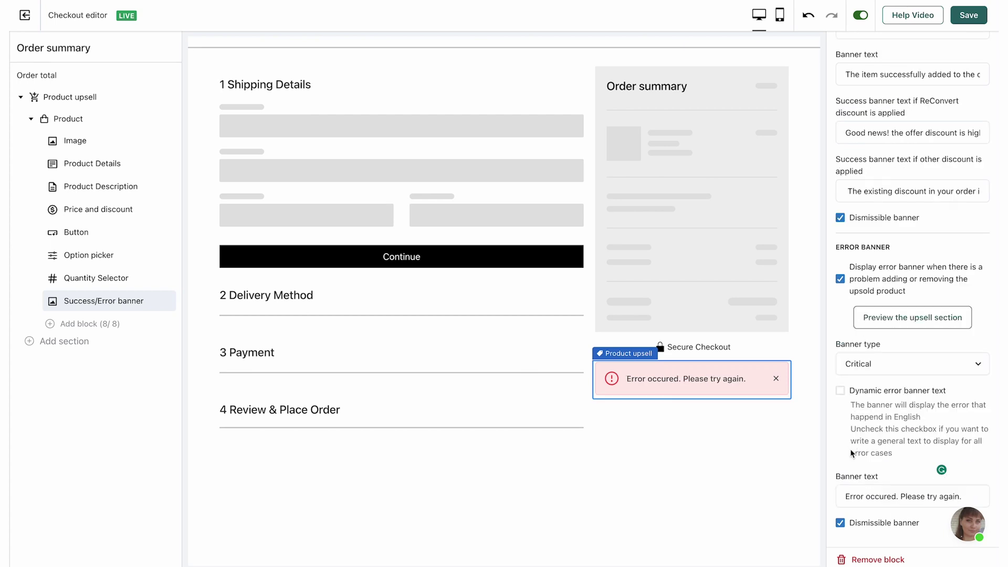
pyautogui.tripleClick(873, 490)
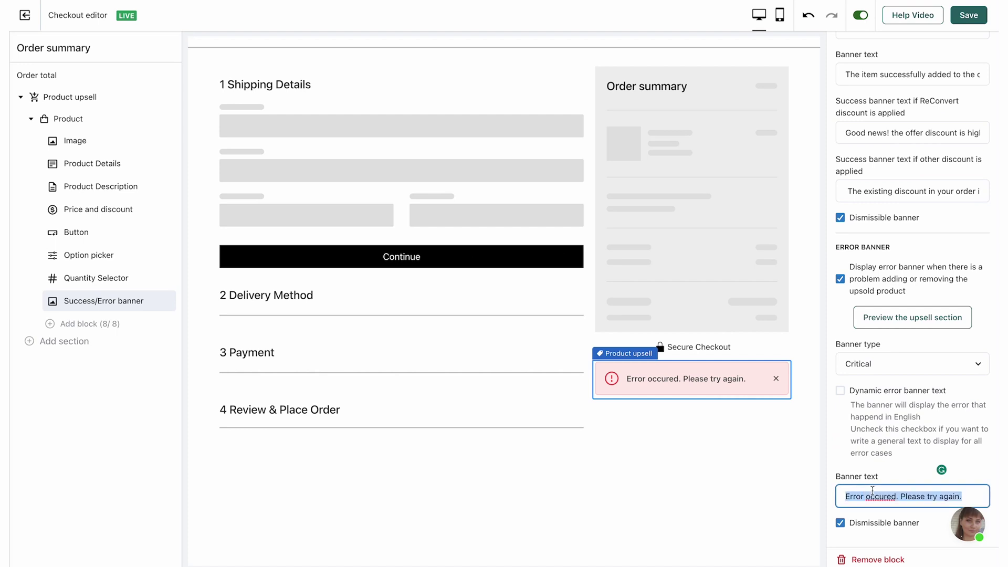
pyautogui.write('Sorry, something went wrong!')
pyautogui.click(925, 439)
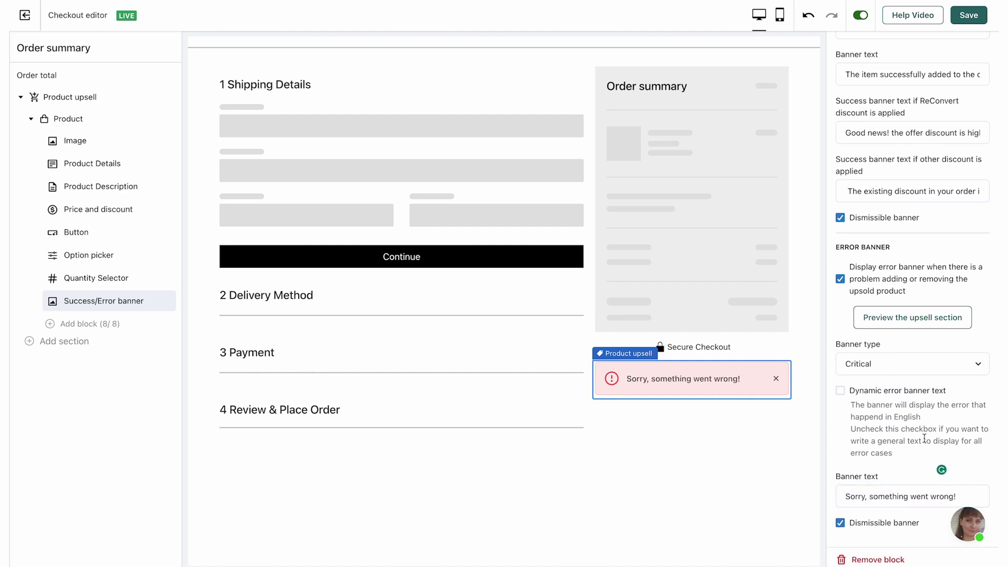
pyautogui.click(967, 18)
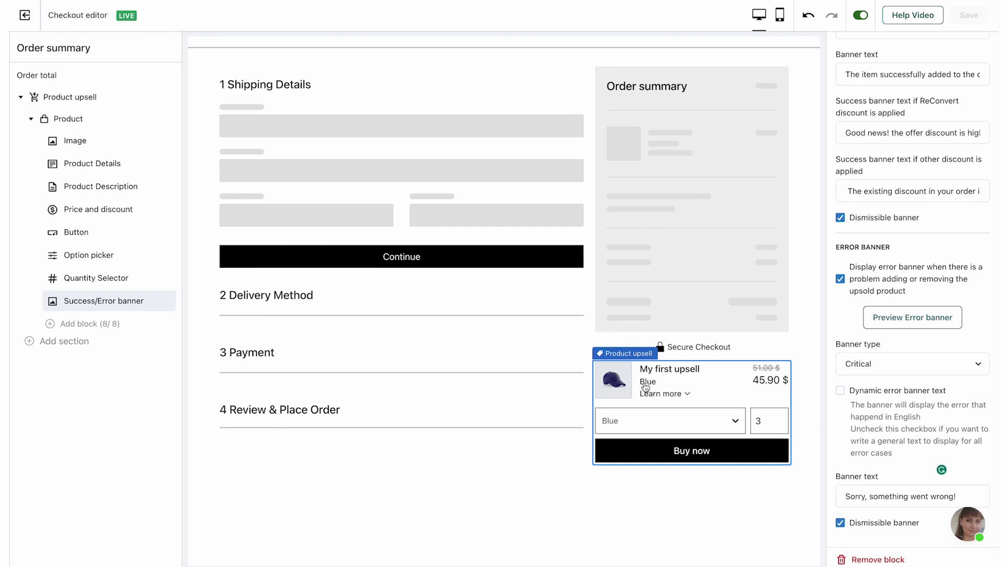
# Step: Test Learn more and raise the preview quantity from 3 to 5
pyautogui.click(672, 398)
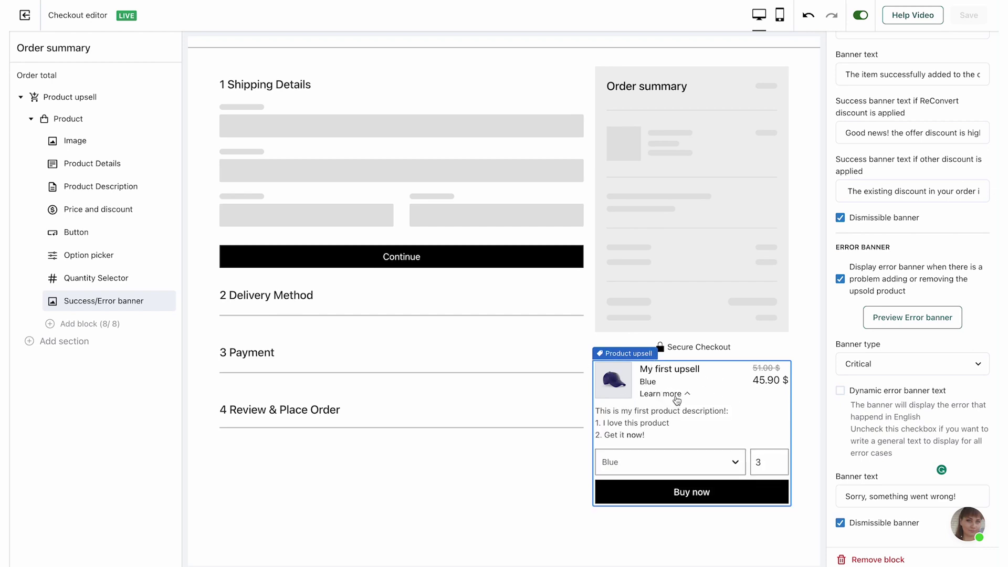
pyautogui.click(684, 397)
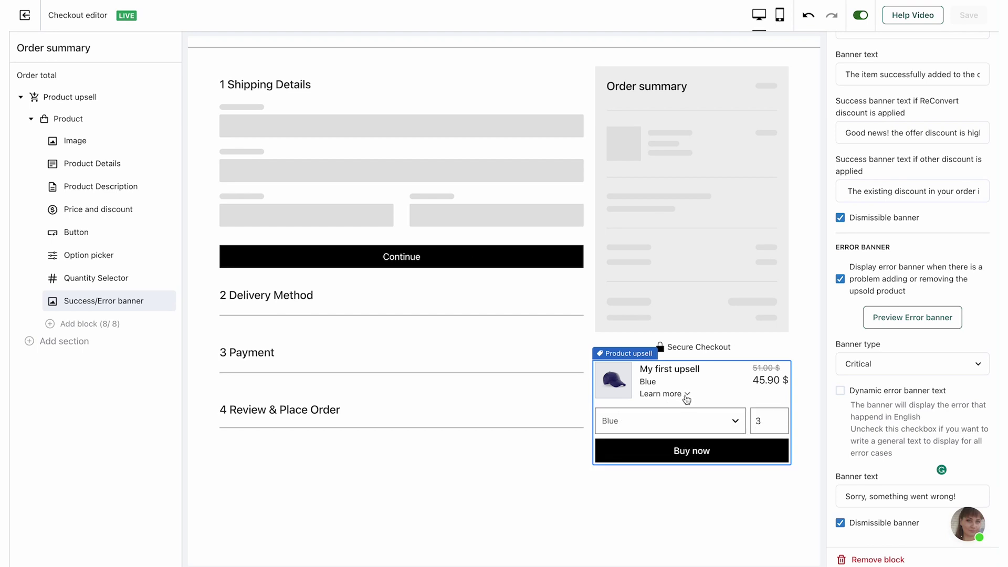
pyautogui.click(777, 418)
pyautogui.click(776, 417)
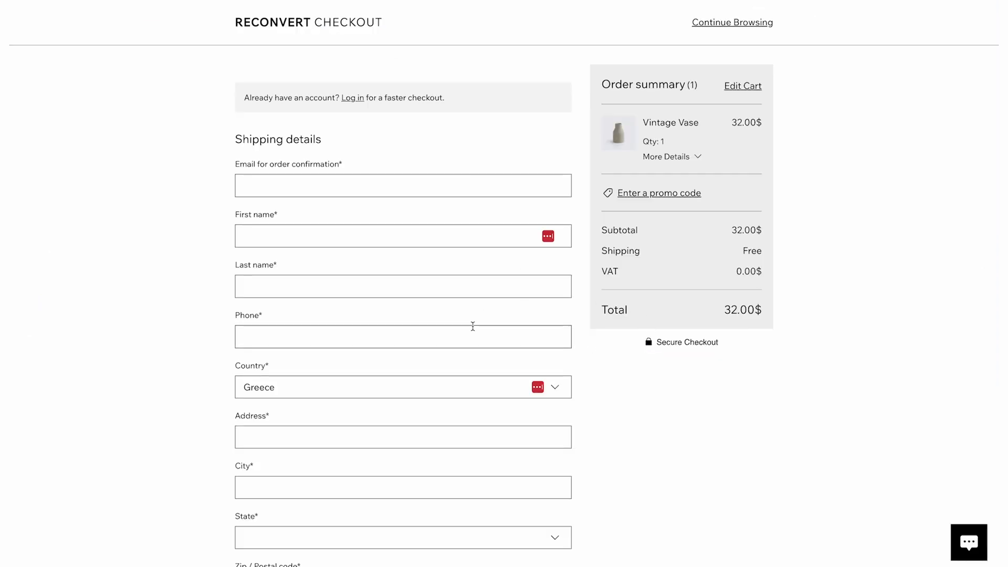
# Step: Expand and collapse the upsell description on the live checkout
pyautogui.scroll(-5, 473, 326)
pyautogui.scroll(5, 473, 326)
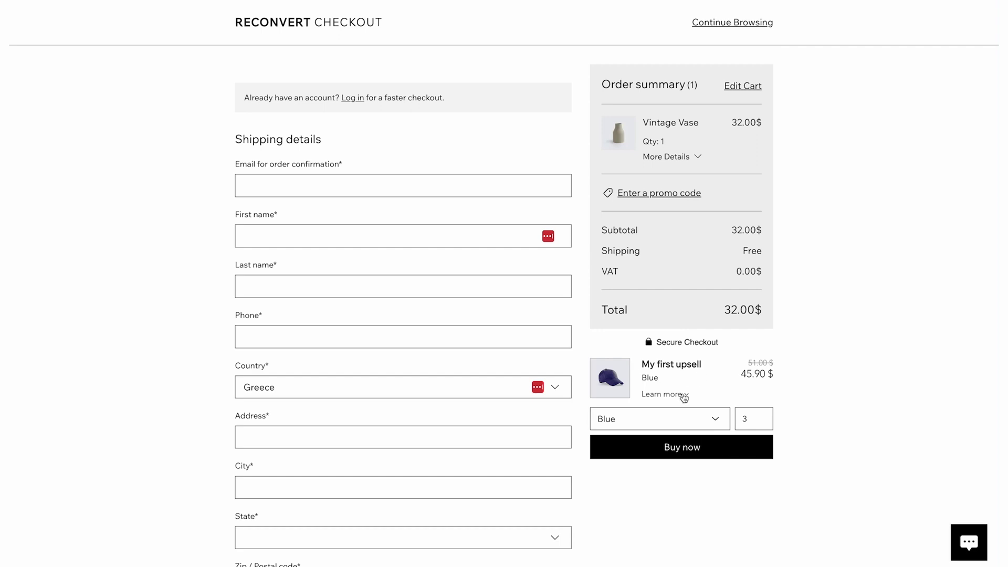
pyautogui.click(684, 398)
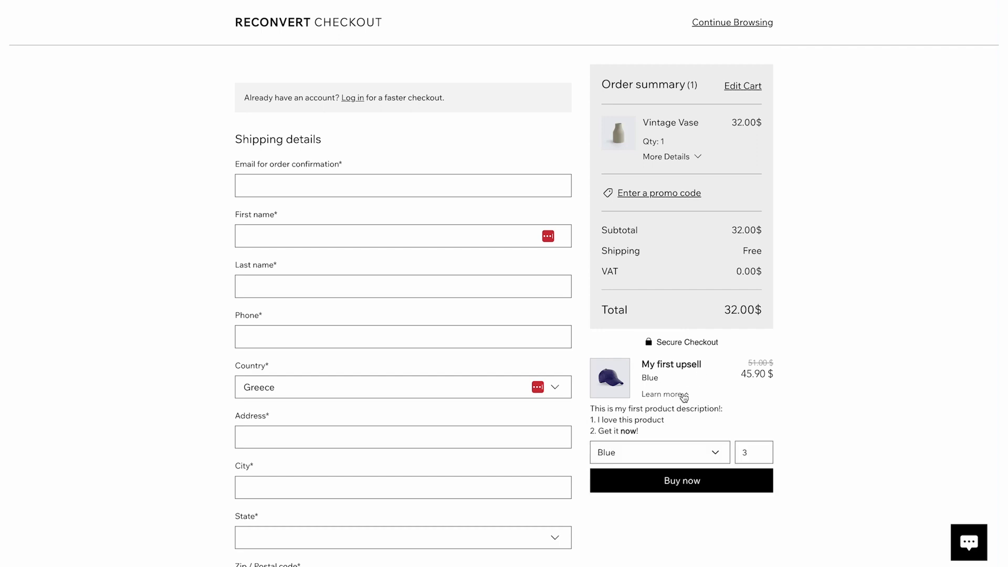
pyautogui.click(684, 398)
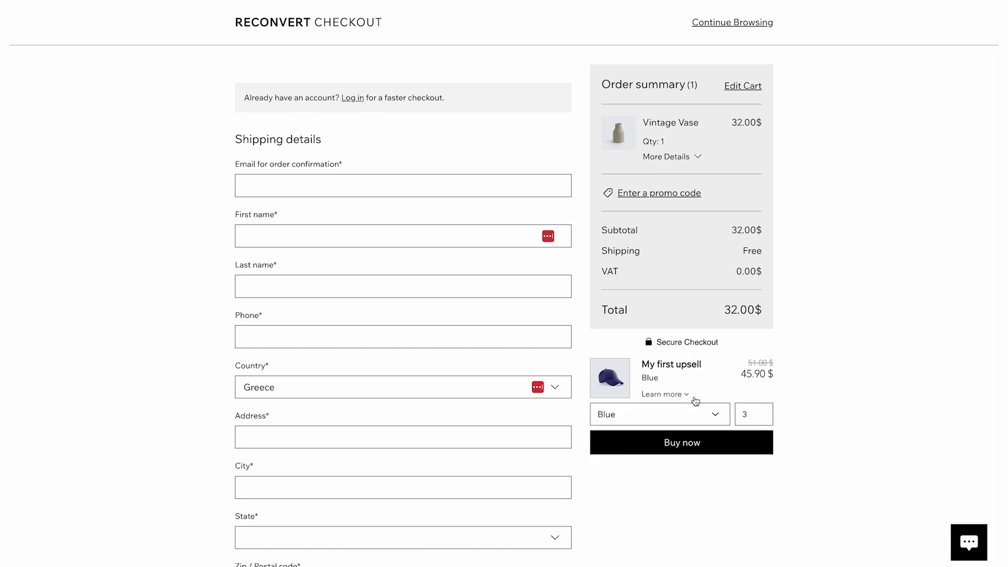
# Step: Add five Blue Trucker Caps to the order with Buy now
pyautogui.click(766, 417)
pyautogui.click(766, 412)
pyautogui.click(767, 412)
pyautogui.click(712, 413)
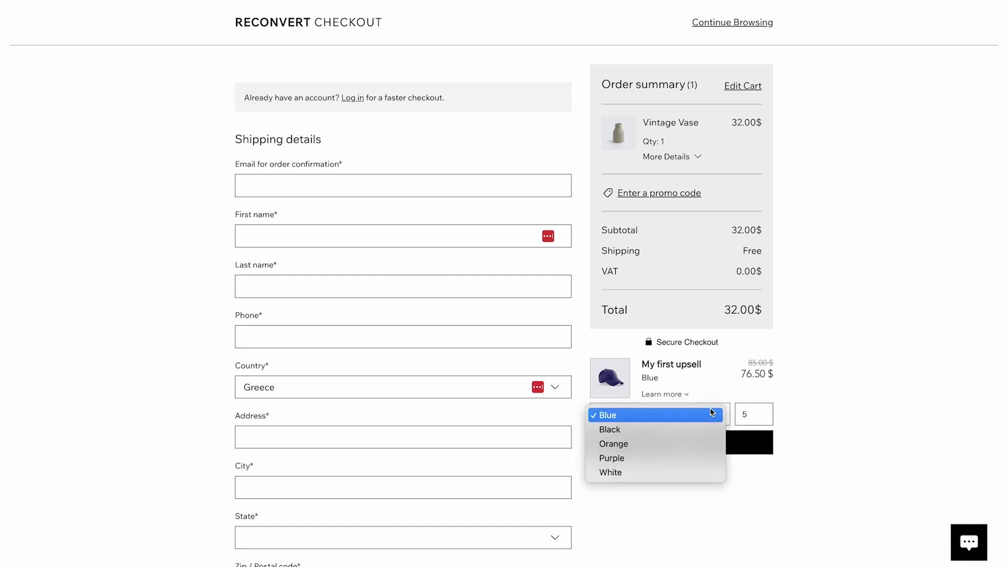
pyautogui.click(821, 393)
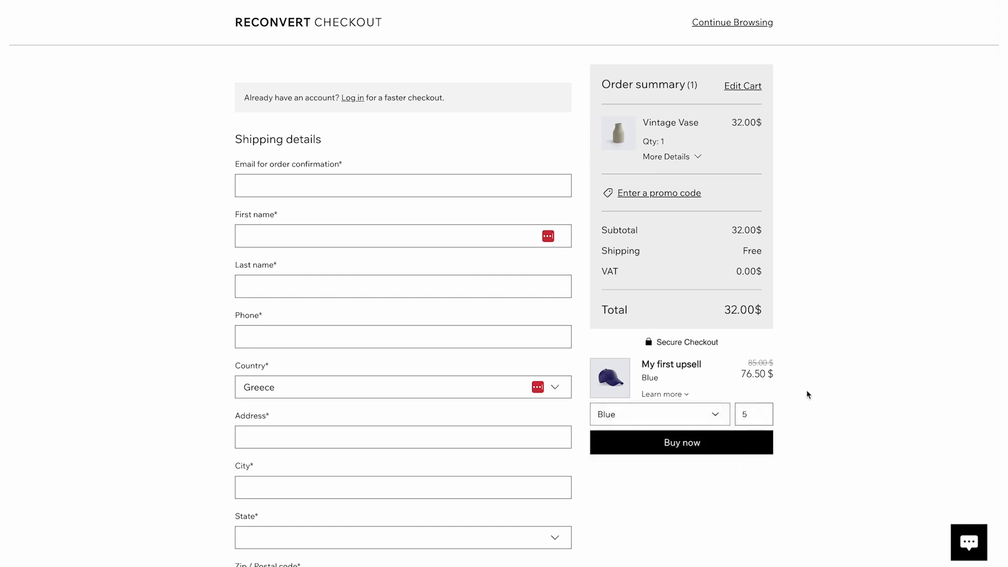
pyautogui.click(672, 443)
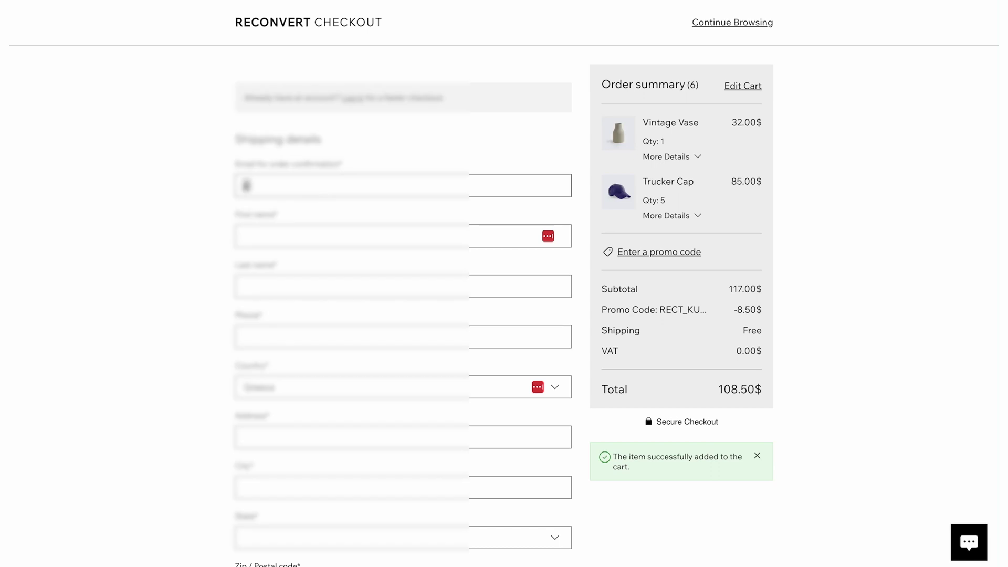
# Step: Enter the customer's e-mail, autofill the shipping address and dismiss the update-address prompt
pyautogui.scroll(-2, 403, 284)
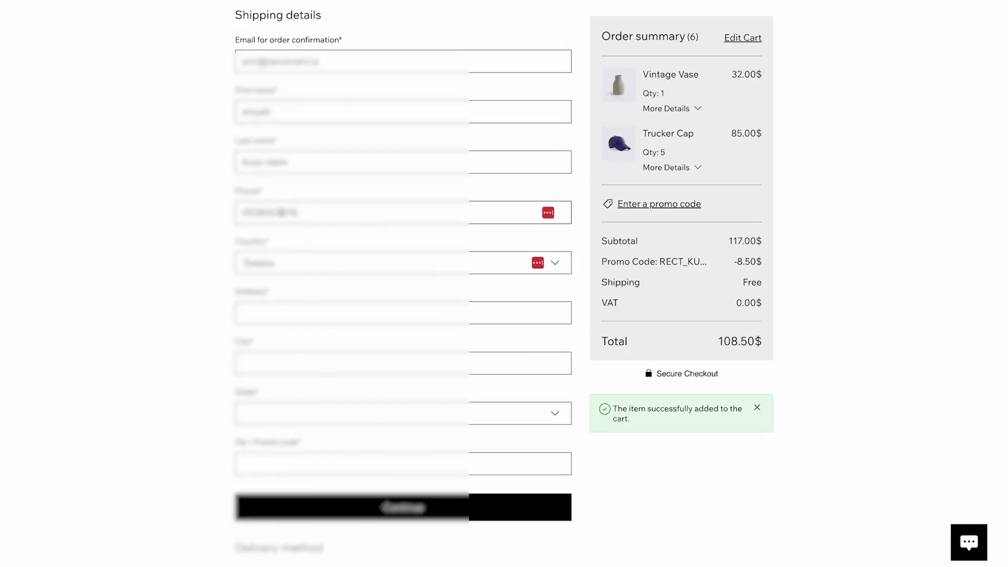
pyautogui.click(403, 313)
pyautogui.click(293, 336)
pyautogui.click(379, 419)
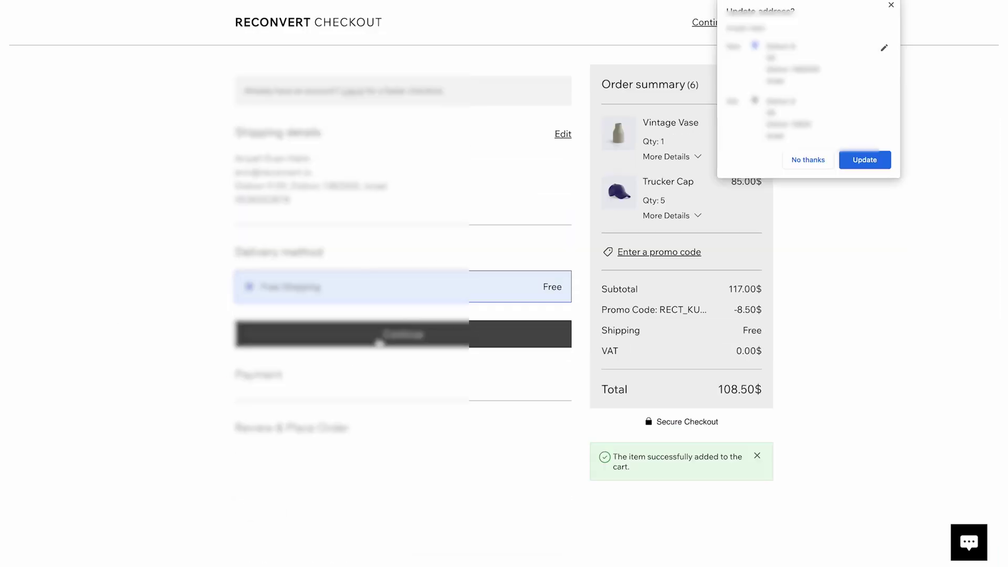
pyautogui.click(380, 342)
# Step: Continue through delivery and payment and place the 108.50$ order
pyautogui.click(423, 477)
pyautogui.scroll(-2, 556, 515)
pyautogui.click(520, 520)
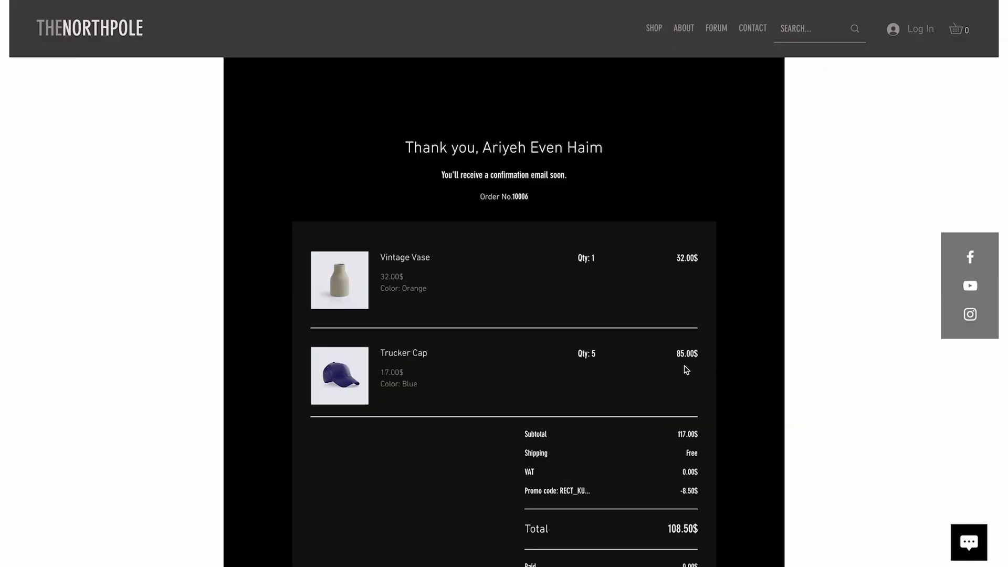
pyautogui.scroll(-1, 692, 322)
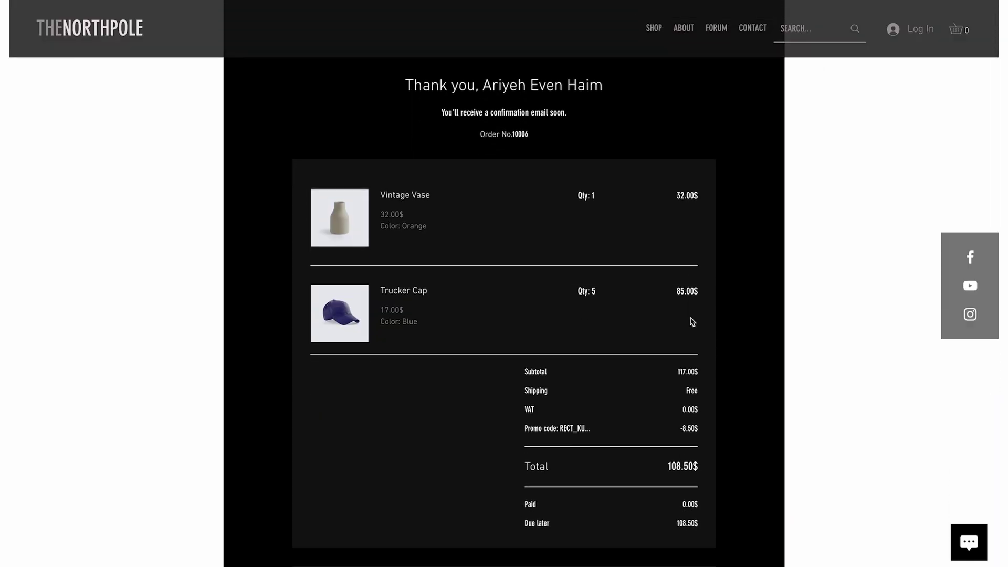
pyautogui.scroll(-1, 691, 322)
pyautogui.scroll(1, 691, 322)
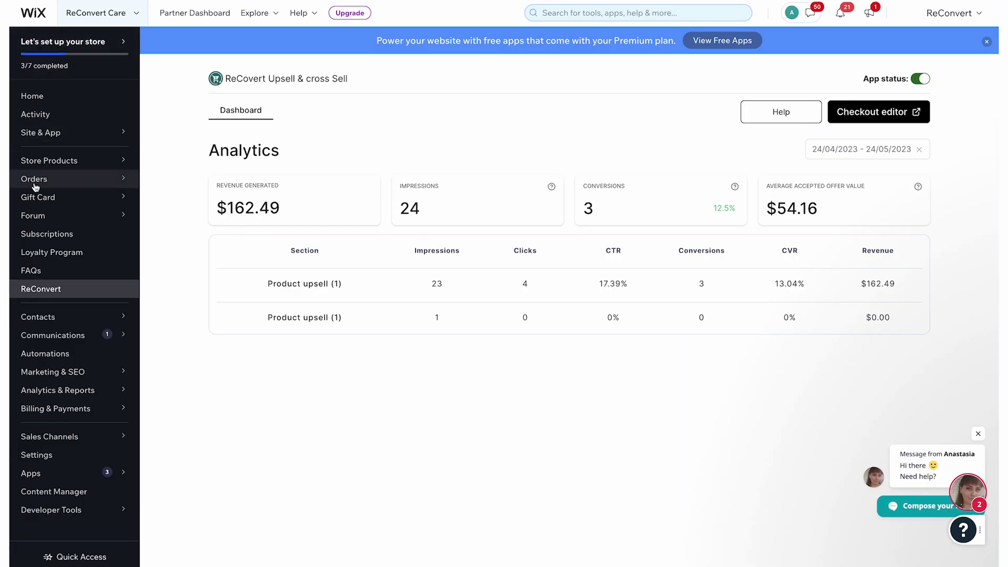
pyautogui.click(36, 179)
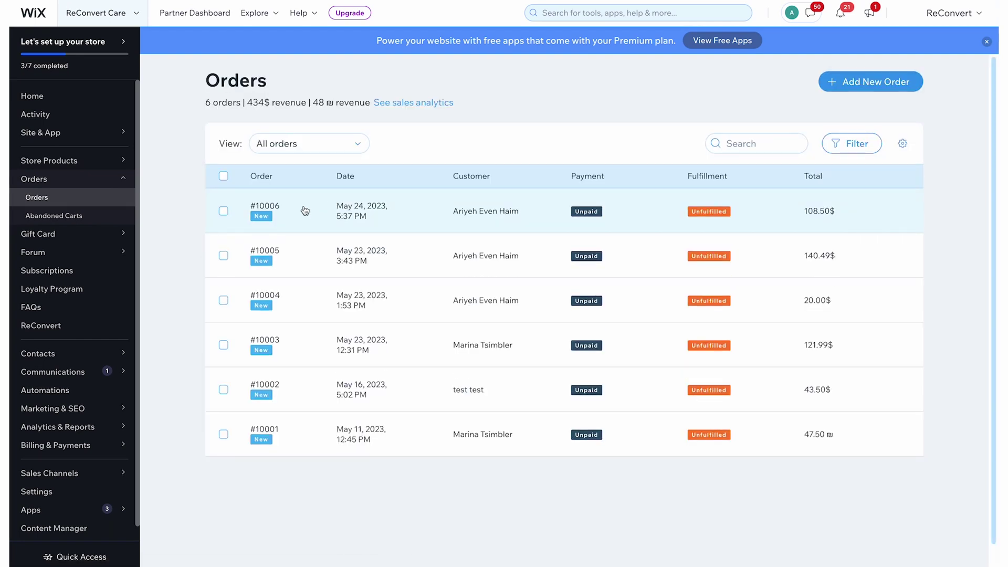
# Step: Open the newest order and review its vase, five caps, discount and 108.50$ due
pyautogui.click(305, 210)
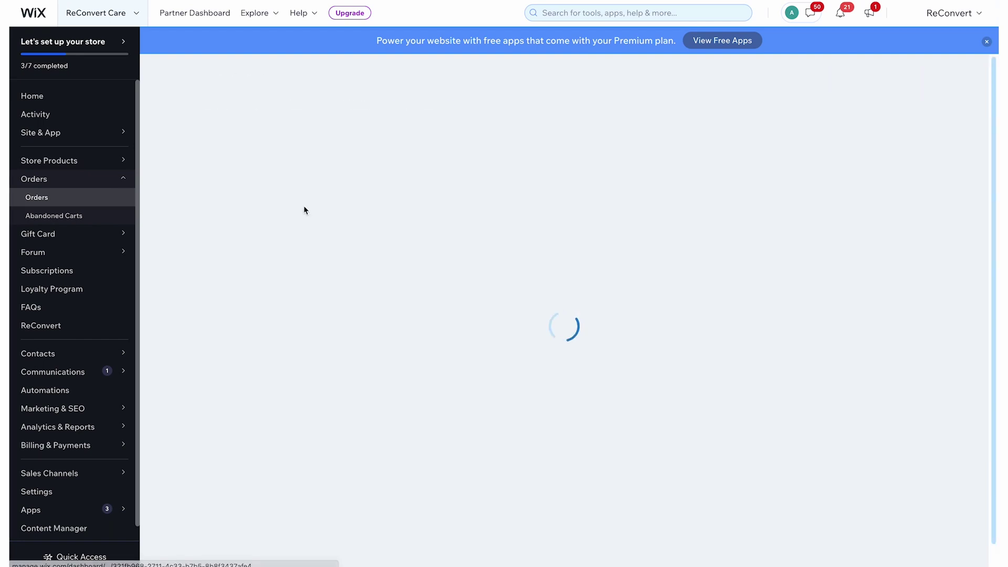
pyautogui.scroll(-3, 566, 278)
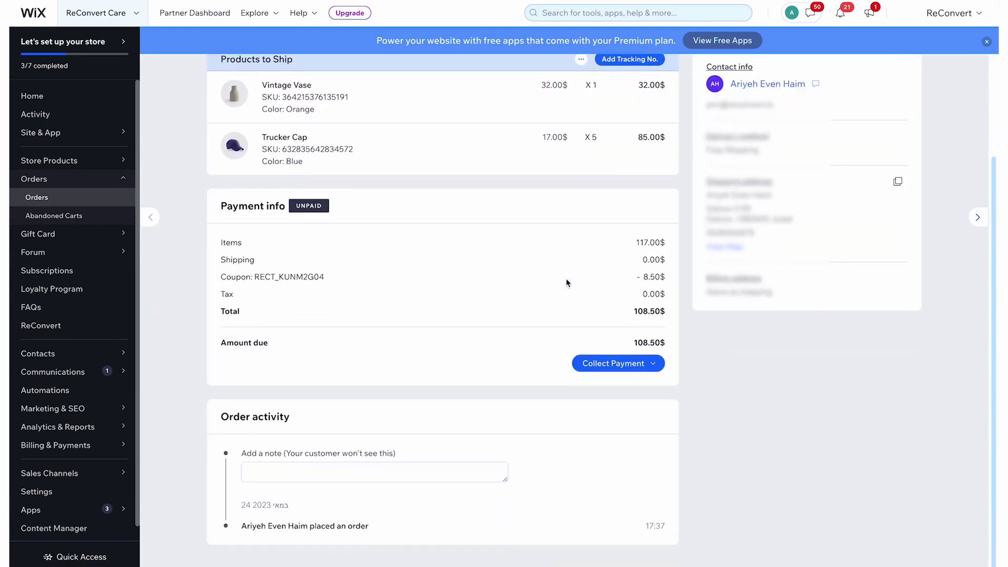
pyautogui.scroll(3, 567, 278)
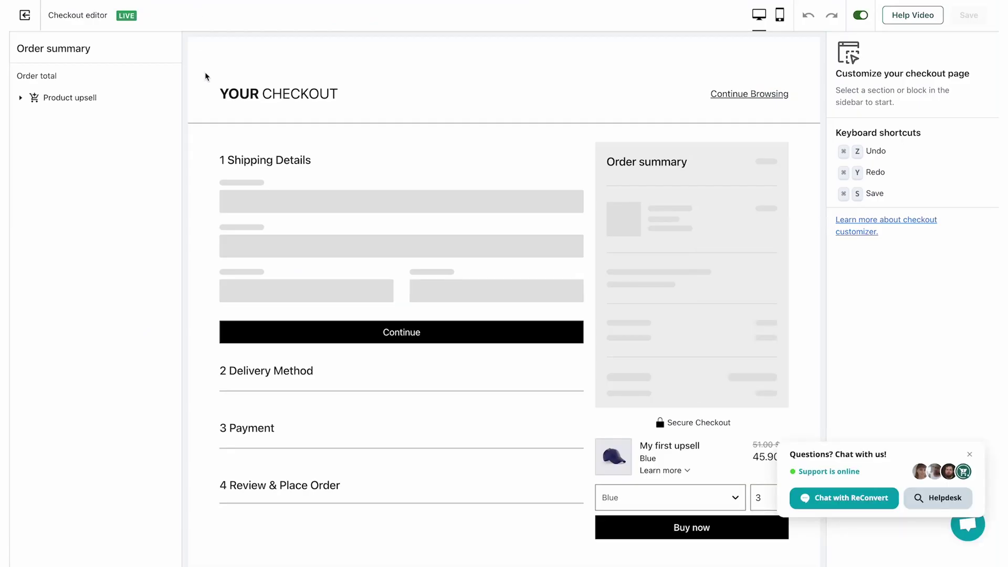
# Step: Exit to ReConvert Analytics and highlight My first upsell's impression, click and conversion counts
pyautogui.click(17, 18)
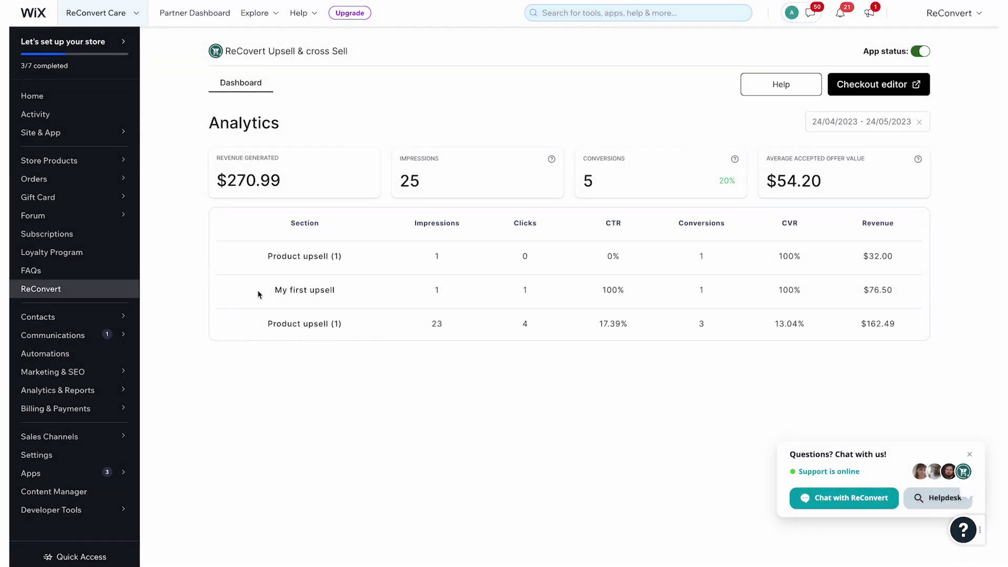
pyautogui.moveTo(266, 292); pyautogui.dragTo(341, 289)
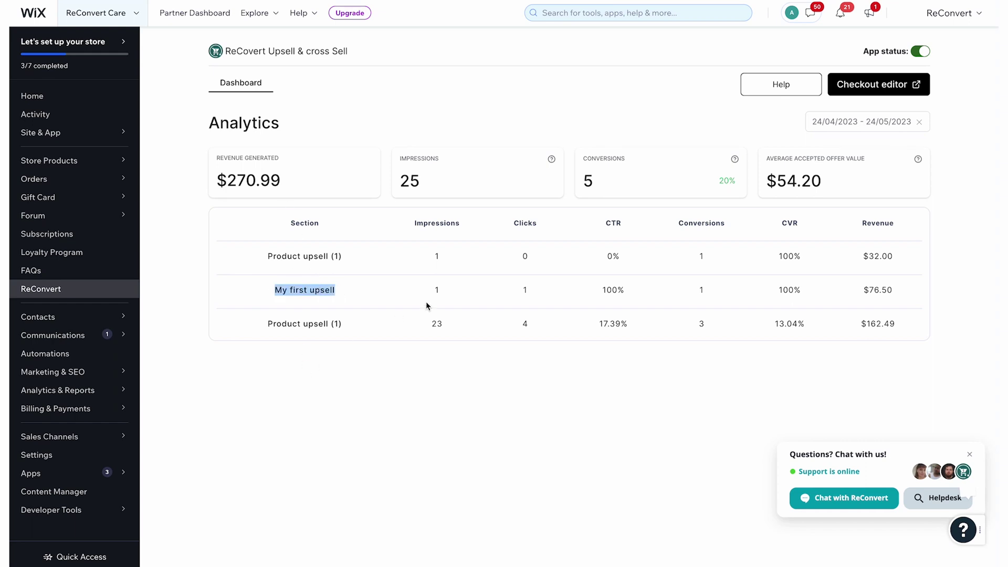
pyautogui.click(427, 286)
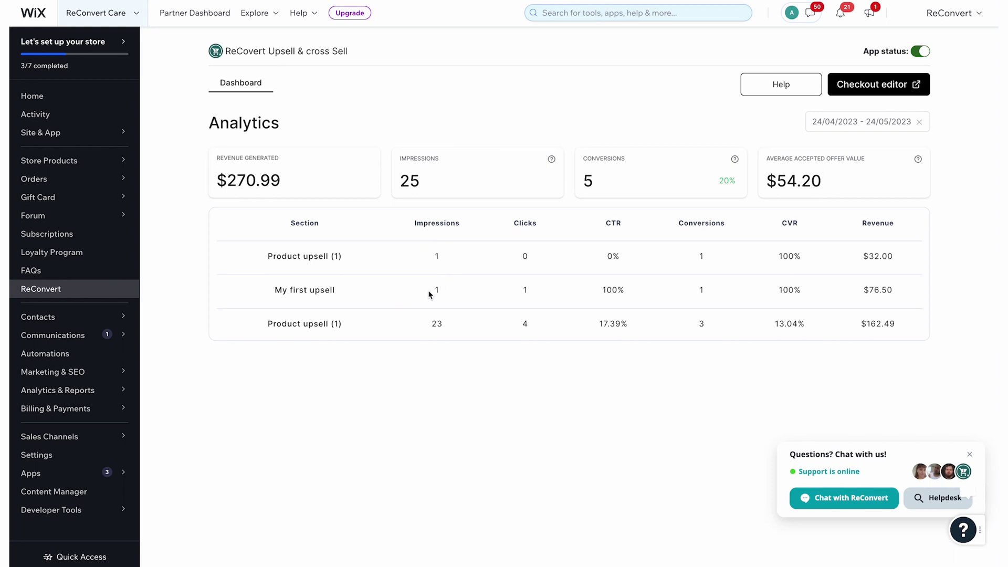
pyautogui.moveTo(434, 289); pyautogui.dragTo(443, 287)
pyautogui.moveTo(520, 291); pyautogui.dragTo(534, 289)
pyautogui.click(720, 295)
pyautogui.moveTo(708, 295); pyautogui.dragTo(696, 295)
pyautogui.click(777, 293)
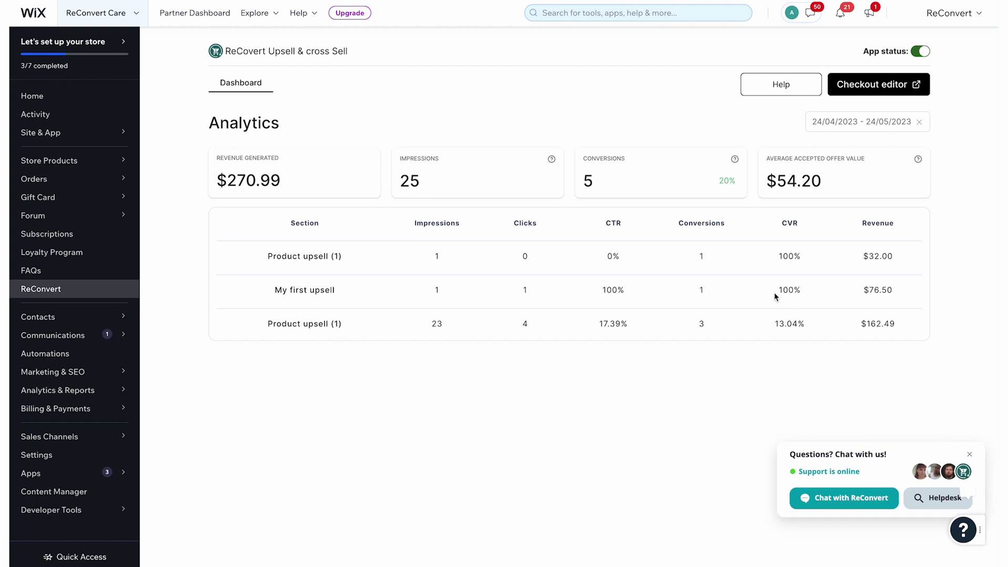